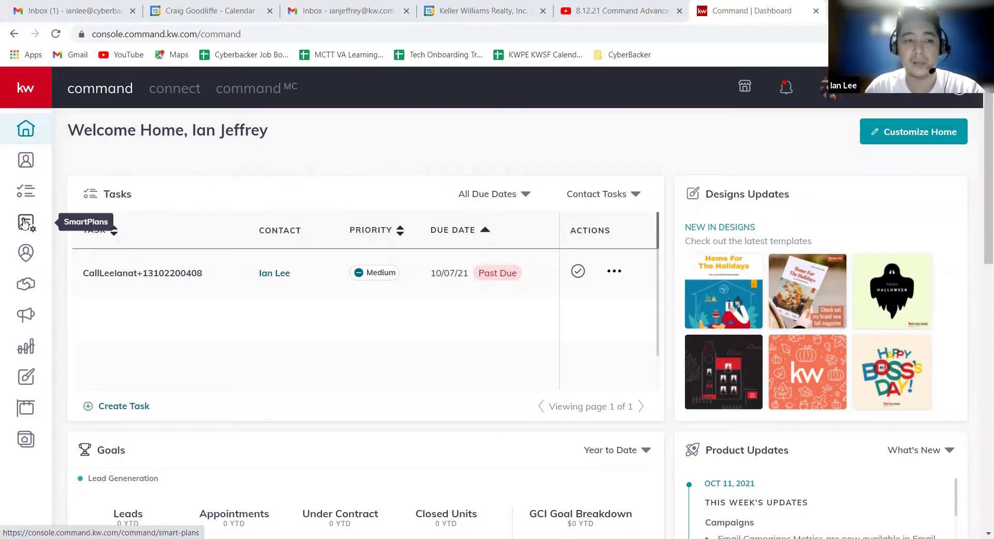
Open SmartPlans, review the list of My SmartPlans, and view the extra actions available for the New to Keller Williams plan
{"action": "left_click", "coordinate": [24, 223]}
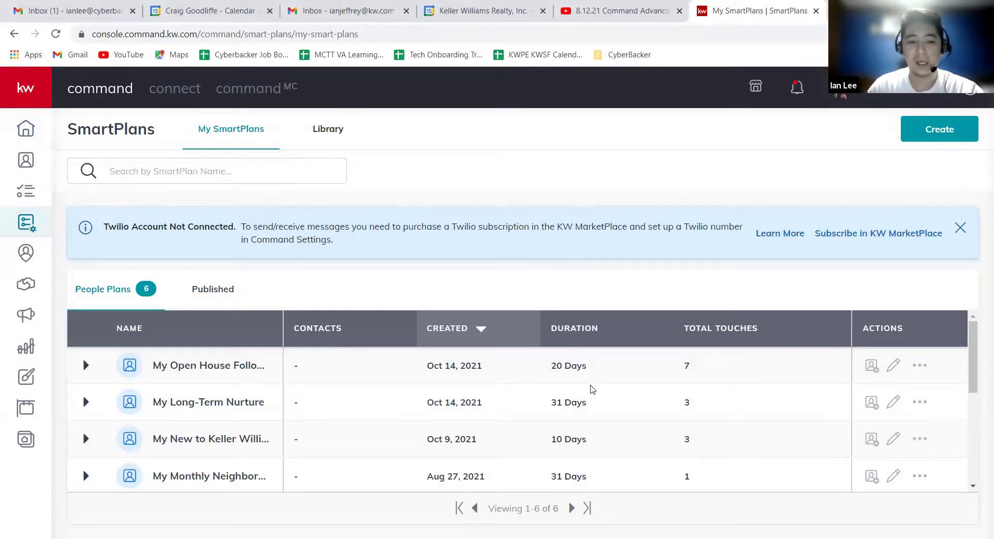
{"action": "scroll", "coordinate": [588, 394], "scroll_direction": "down", "scroll_amount": 1}
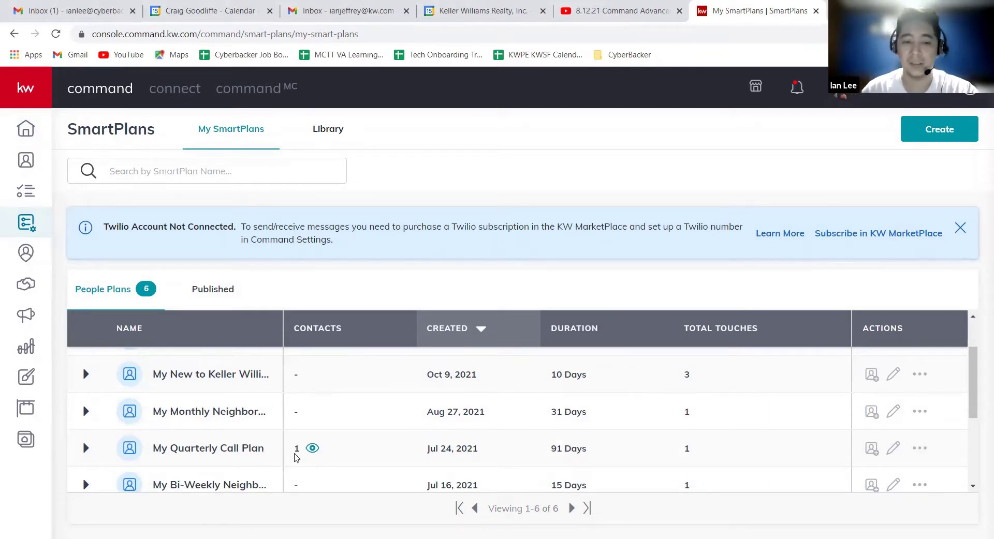
{"action": "double_click", "coordinate": [297, 449]}
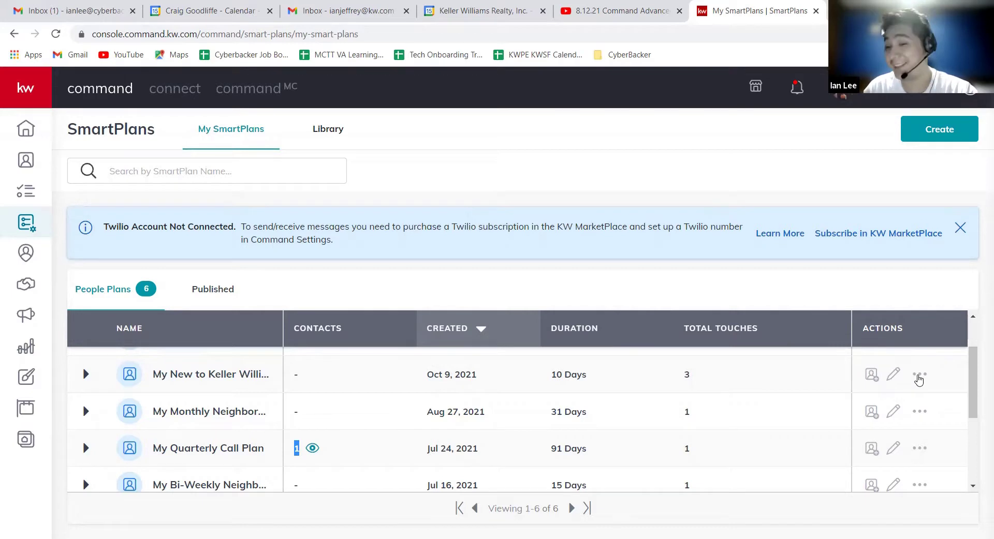
{"action": "left_click", "coordinate": [919, 376]}
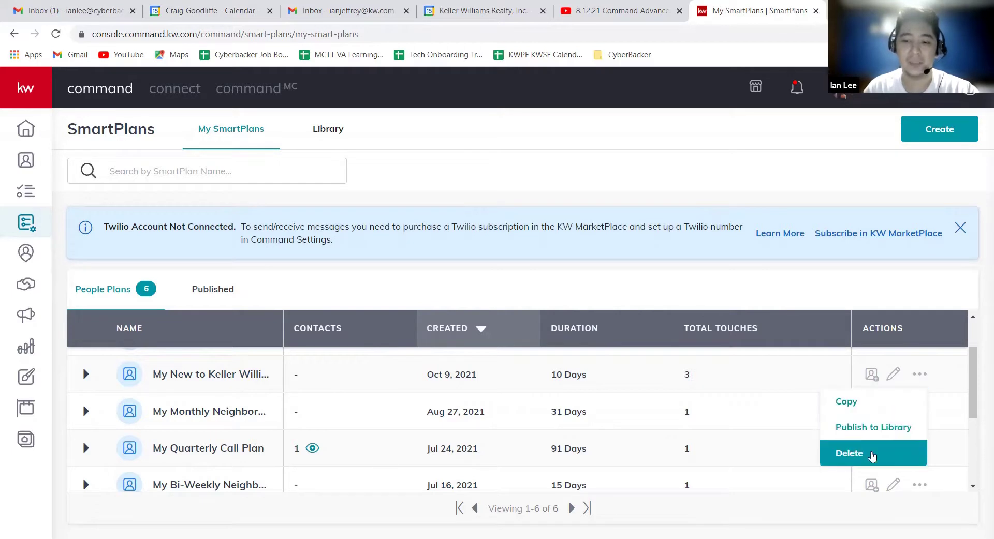
{"action": "left_click", "coordinate": [772, 285]}
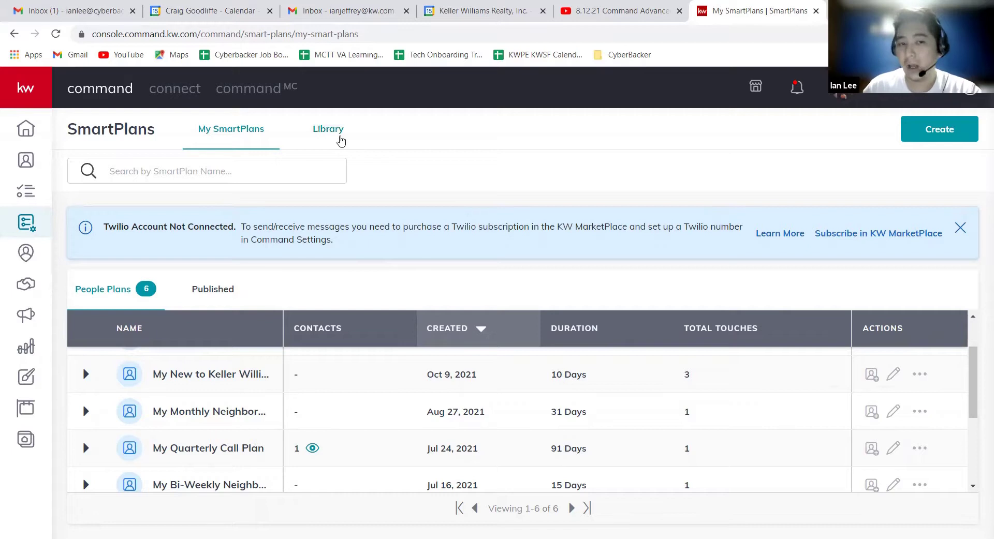
Open the SmartPlans library and view its search-by choices and available filters without applying any
{"action": "left_click", "coordinate": [339, 138]}
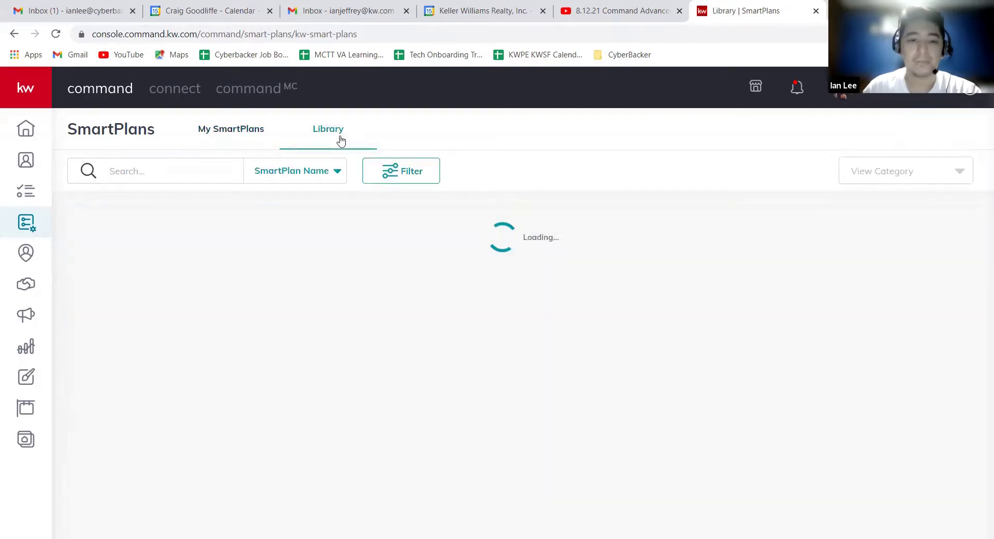
{"action": "left_click", "coordinate": [162, 171]}
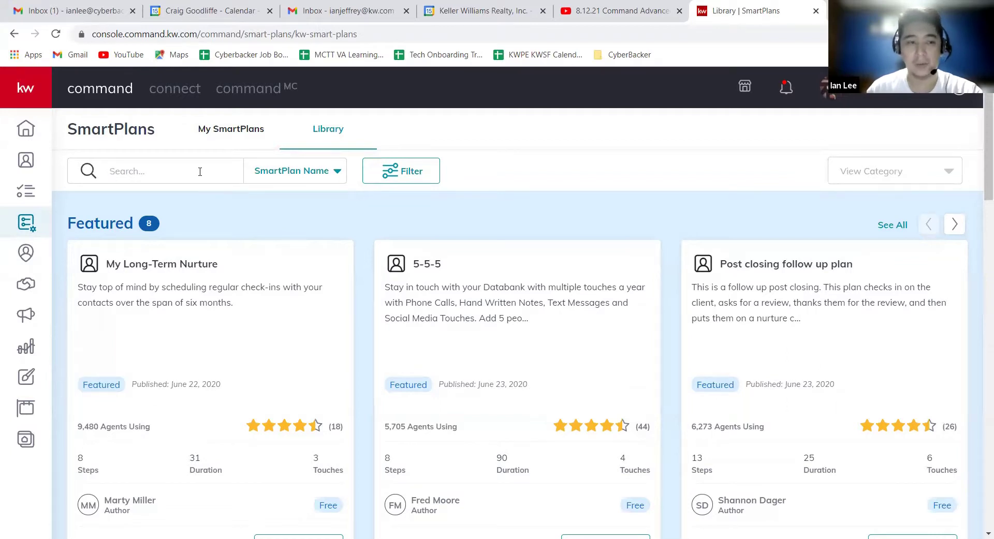
{"action": "left_click", "coordinate": [281, 170]}
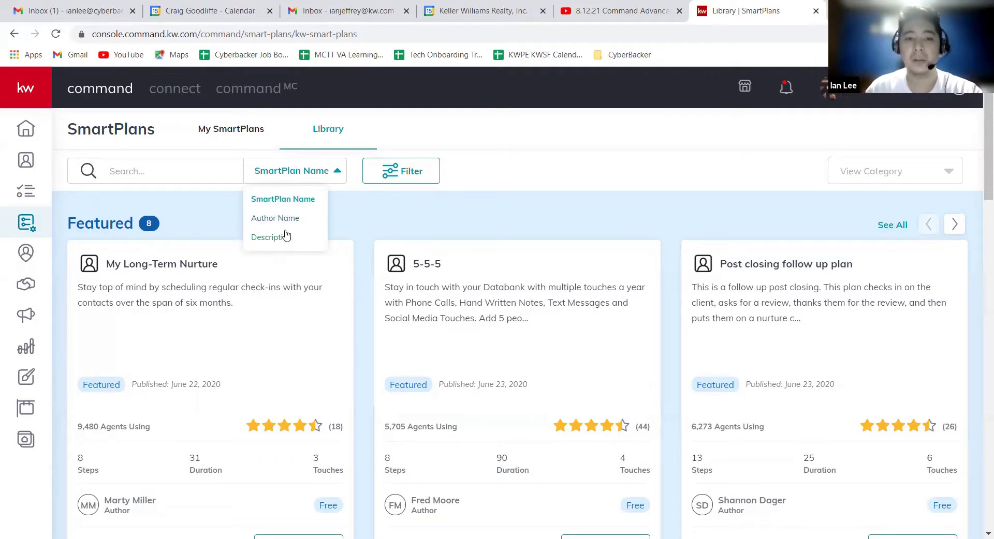
{"action": "left_click", "coordinate": [427, 194]}
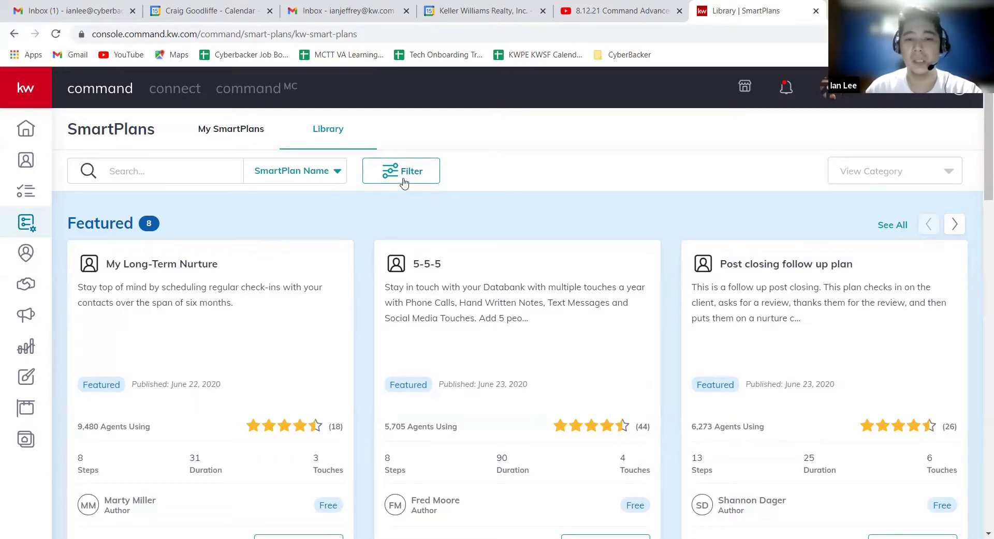
{"action": "left_click", "coordinate": [405, 182]}
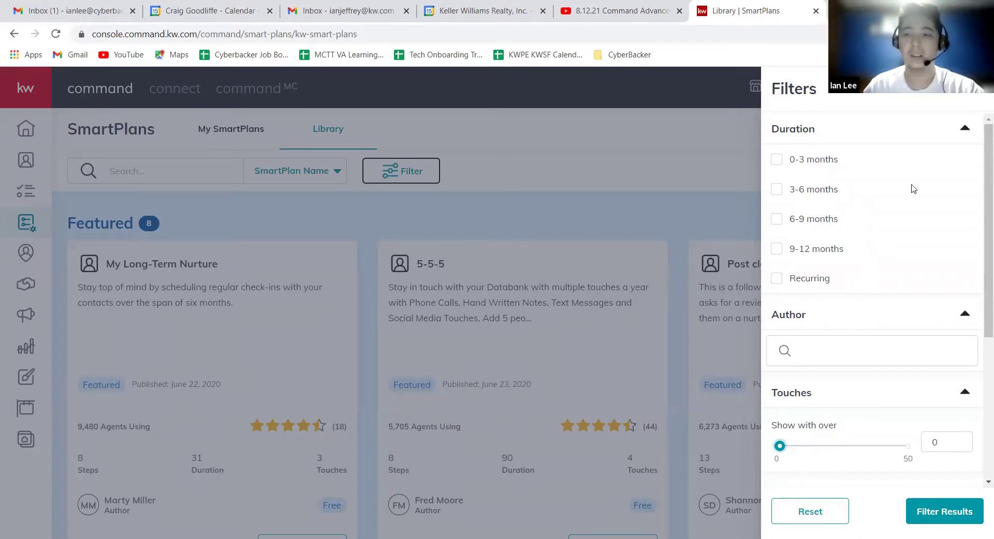
{"action": "left_click", "coordinate": [578, 249]}
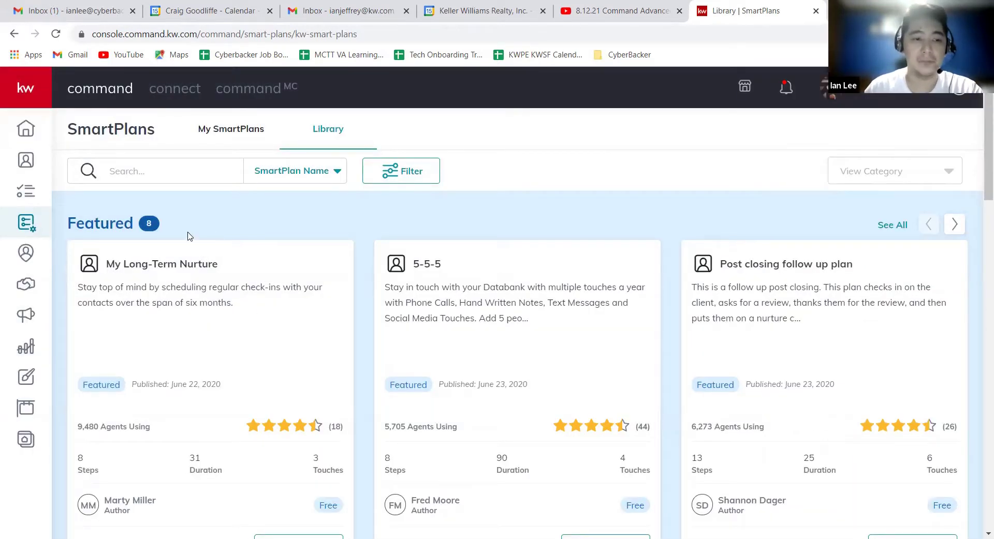
Browse the library categories from Featured to What's New and page through the featured SmartPlans
{"action": "scroll", "coordinate": [244, 267], "scroll_direction": "down", "scroll_amount": 1}
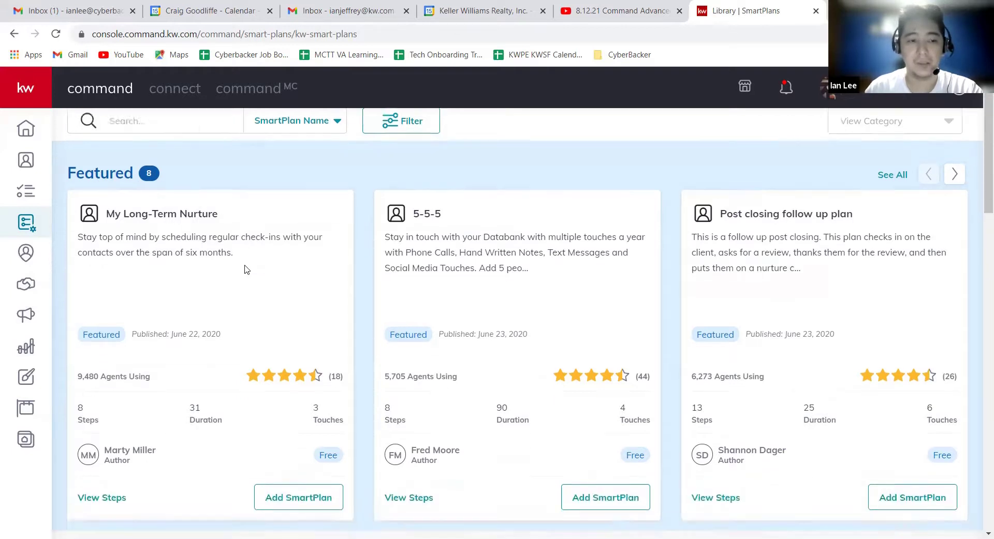
{"action": "scroll", "coordinate": [245, 269], "scroll_direction": "down", "scroll_amount": 4}
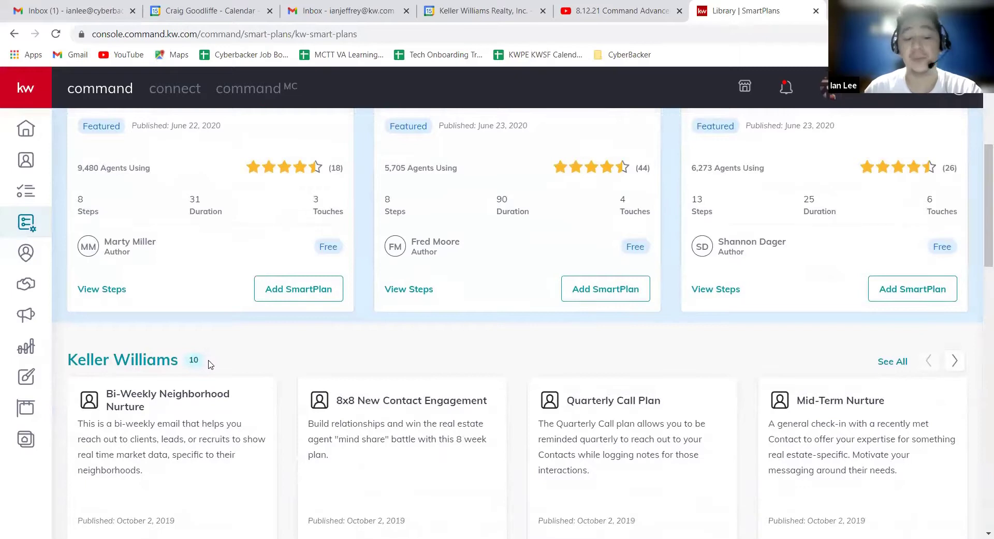
{"action": "scroll", "coordinate": [211, 364], "scroll_direction": "down", "scroll_amount": 8}
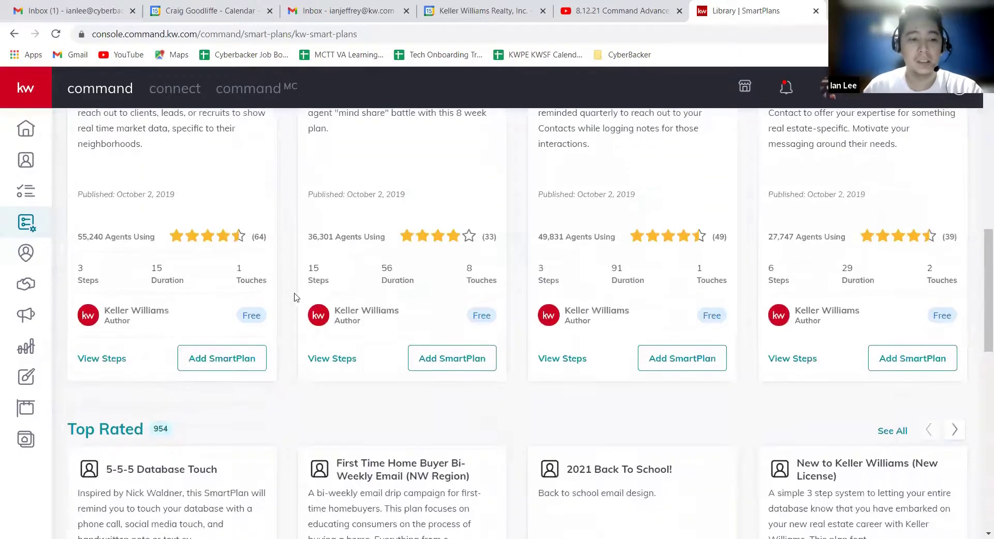
{"action": "scroll", "coordinate": [273, 361], "scroll_direction": "down", "scroll_amount": 3}
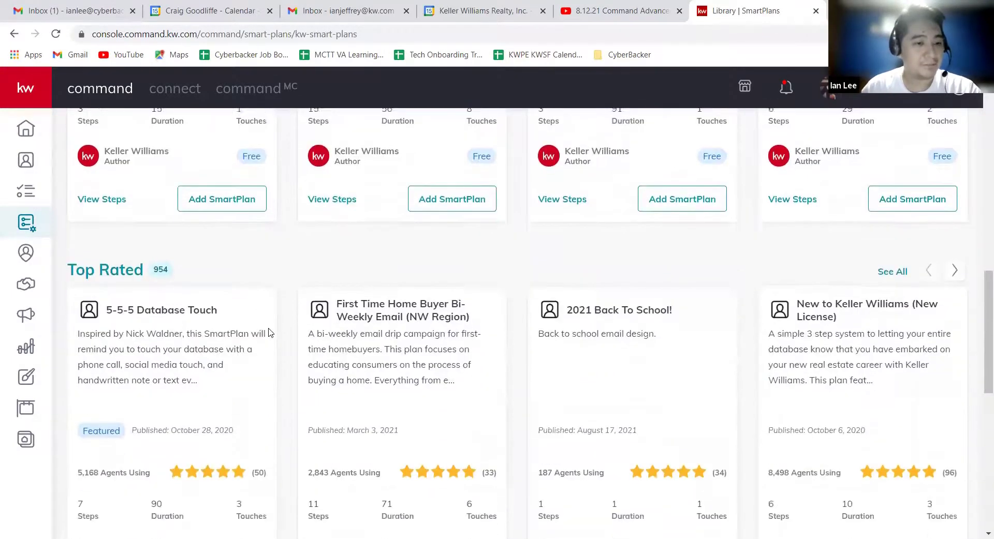
{"action": "scroll", "coordinate": [254, 336], "scroll_direction": "down", "scroll_amount": 1}
{"action": "scroll", "coordinate": [301, 290], "scroll_direction": "down", "scroll_amount": 1}
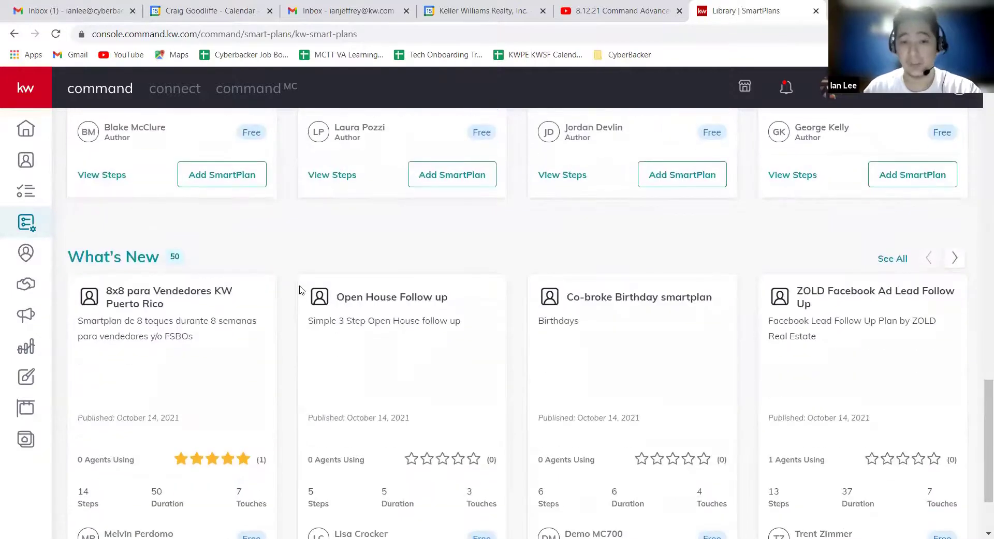
{"action": "scroll", "coordinate": [302, 291], "scroll_direction": "up", "scroll_amount": 15}
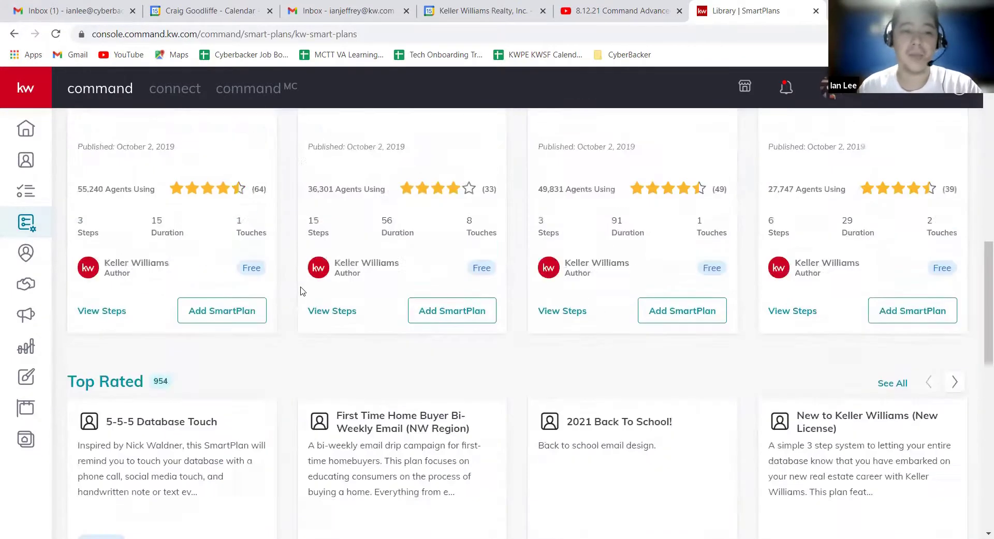
{"action": "scroll", "coordinate": [302, 292], "scroll_direction": "up", "scroll_amount": 5}
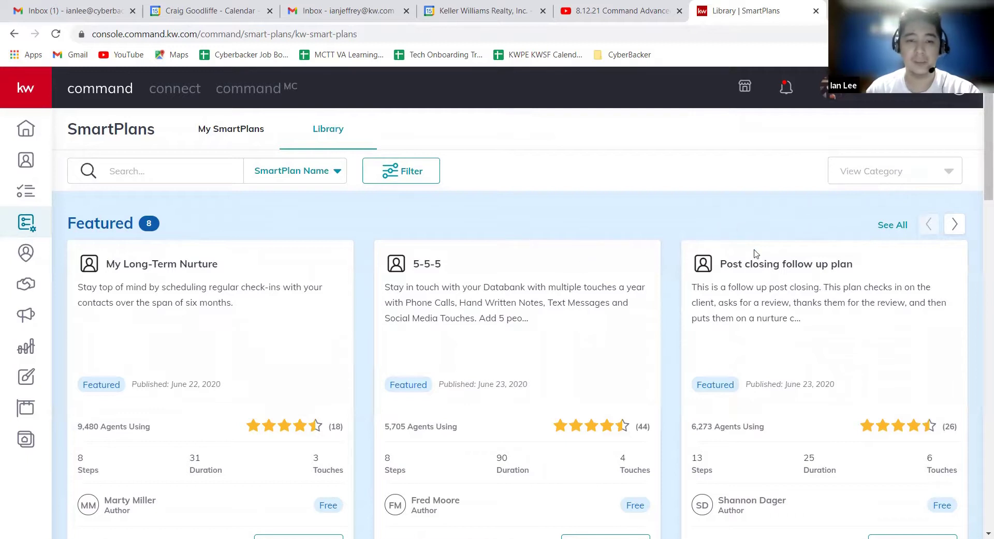
{"action": "left_click", "coordinate": [954, 225]}
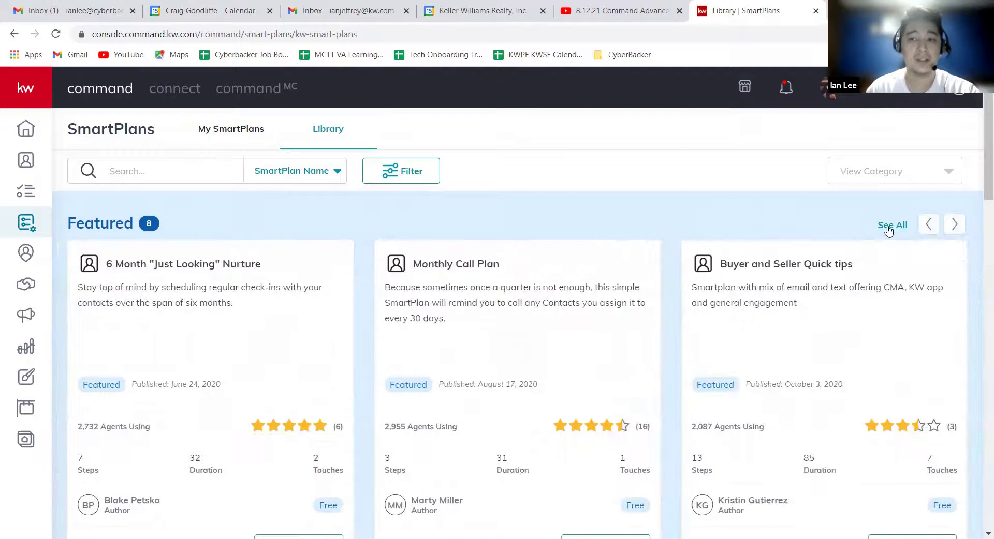
{"action": "left_click", "coordinate": [928, 228]}
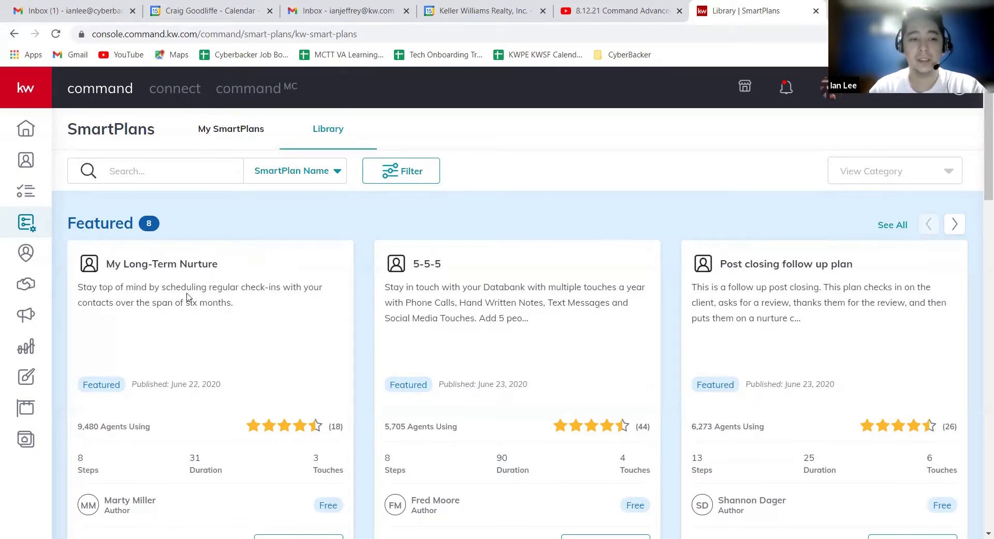
View the steps of the featured My Long-Term Nurture plan and read the details of its call, touch task and text steps
{"action": "scroll", "coordinate": [151, 336], "scroll_direction": "down", "scroll_amount": 1}
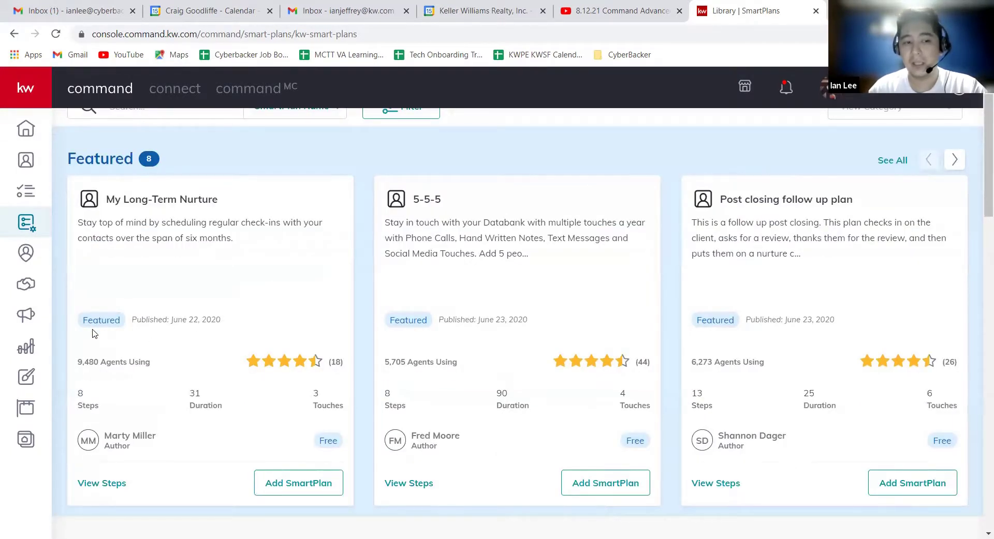
{"action": "scroll", "coordinate": [200, 337], "scroll_direction": "down", "scroll_amount": 1}
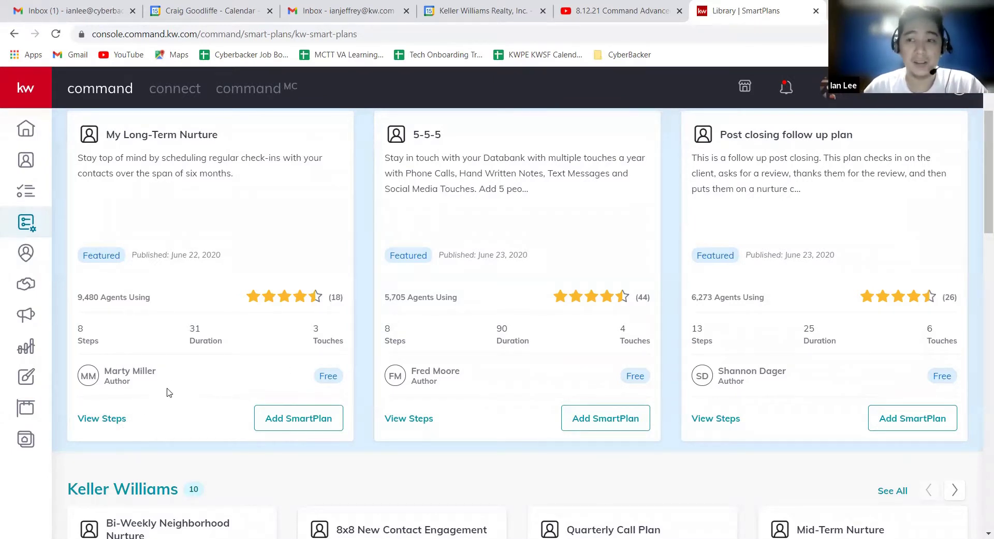
{"action": "left_click", "coordinate": [123, 422]}
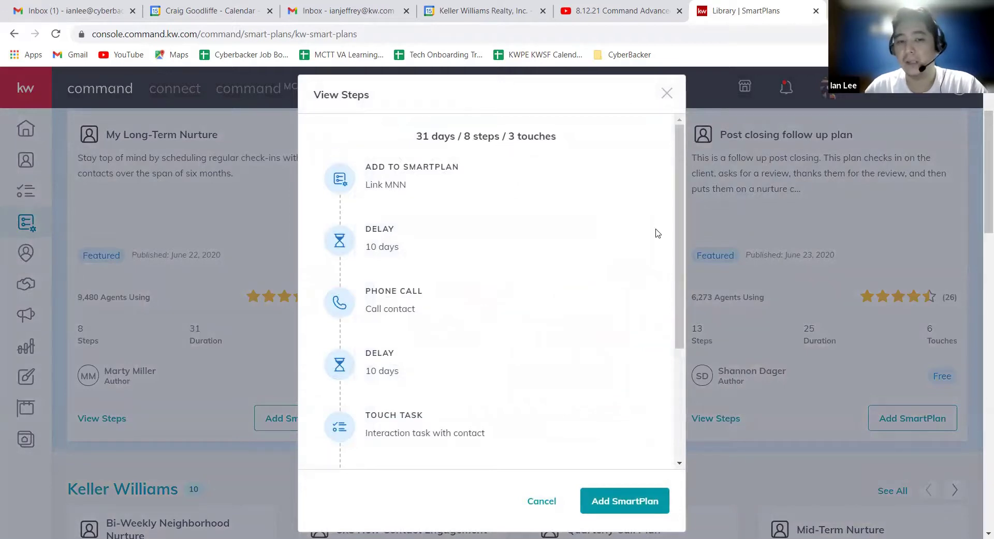
{"action": "mouse_move", "coordinate": [632, 307]}
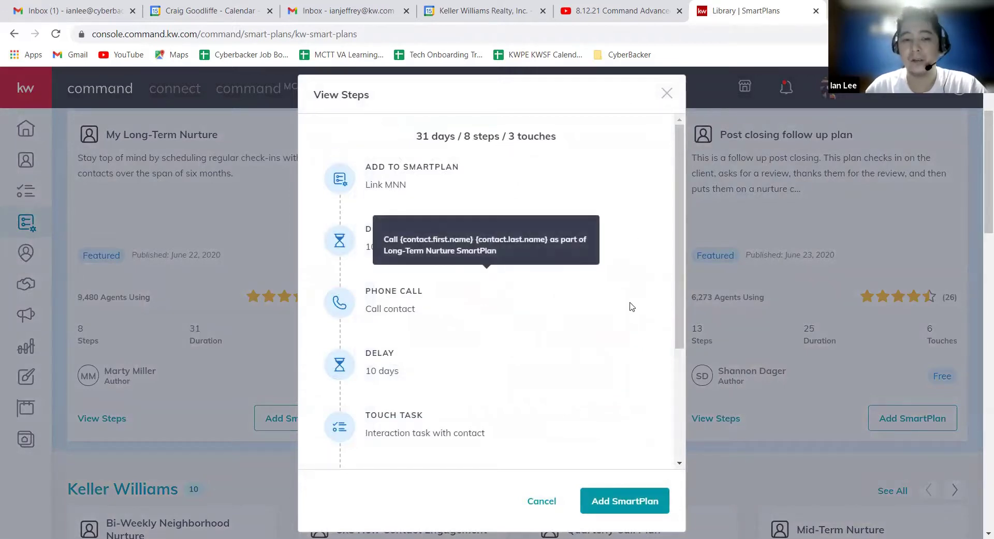
{"action": "scroll", "coordinate": [631, 303], "scroll_direction": "down", "scroll_amount": 2}
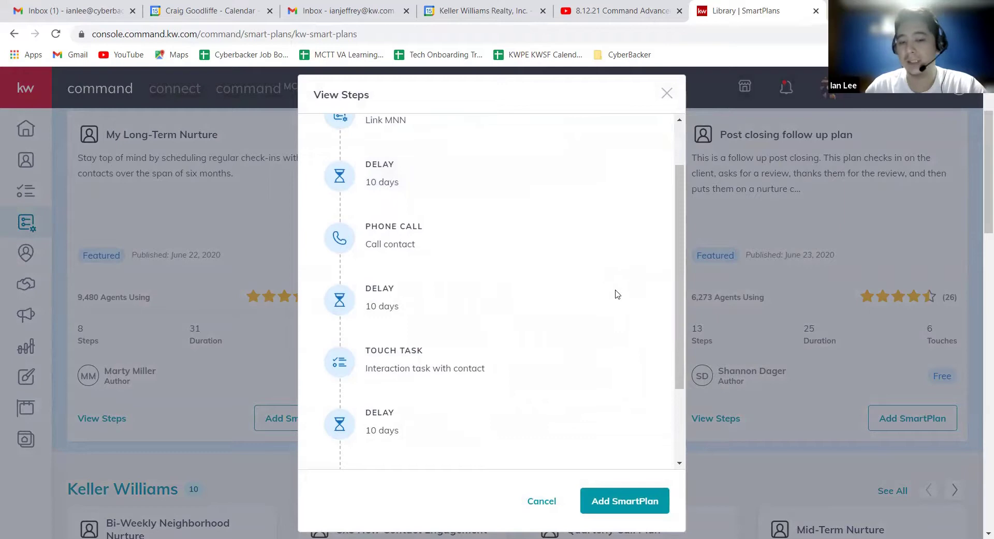
{"action": "mouse_move", "coordinate": [496, 364]}
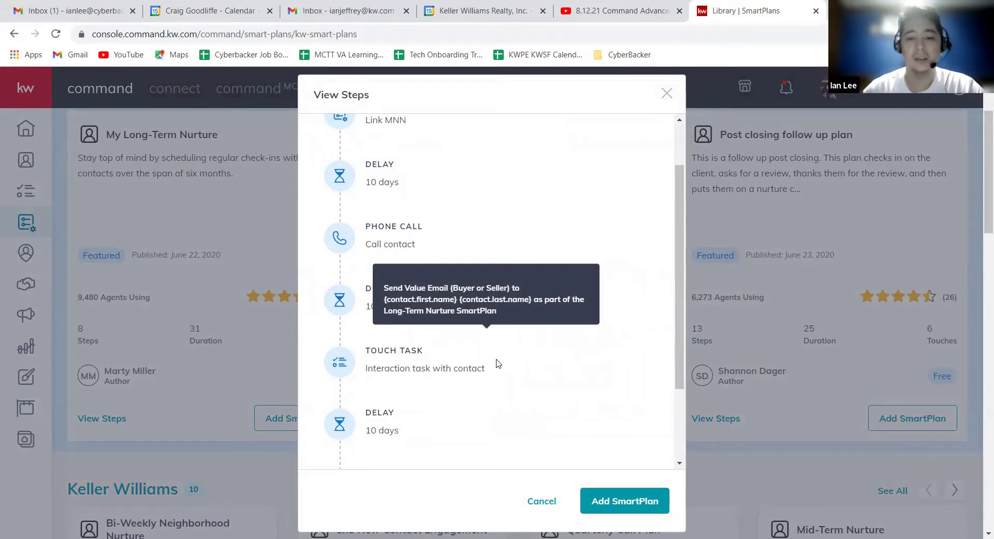
{"action": "scroll", "coordinate": [491, 362], "scroll_direction": "down", "scroll_amount": 3}
{"action": "mouse_move", "coordinate": [565, 334]}
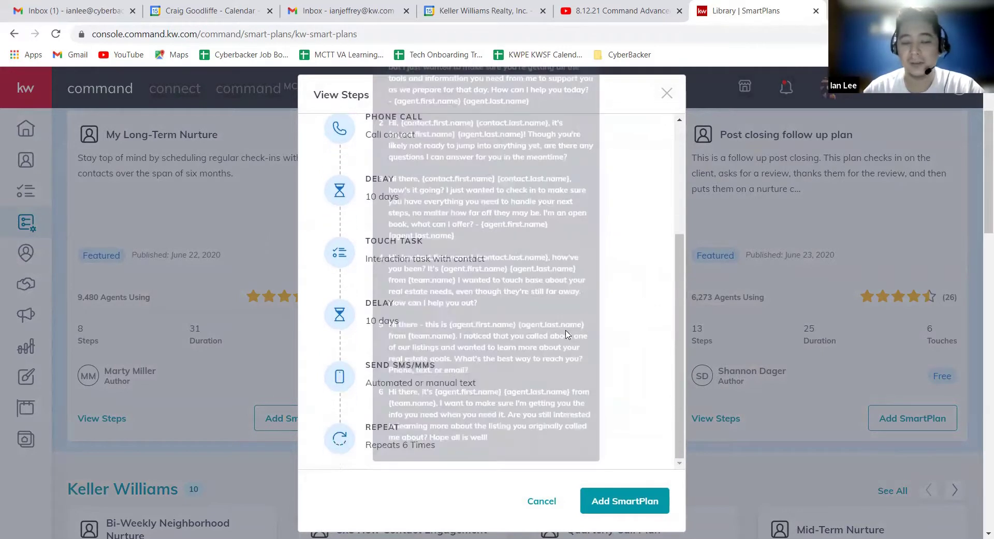
{"action": "scroll", "coordinate": [585, 316], "scroll_direction": "down", "scroll_amount": 1}
{"action": "mouse_move", "coordinate": [584, 388]}
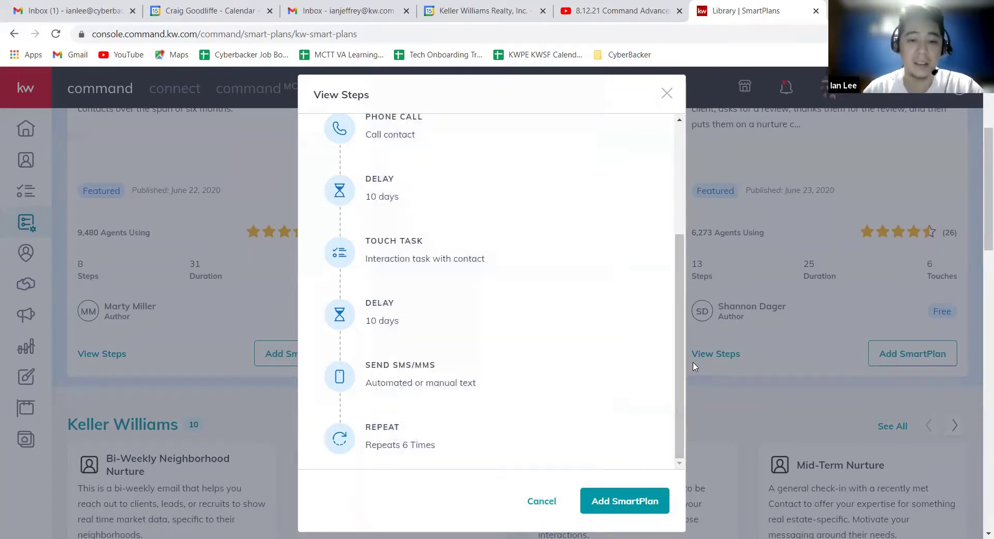
{"action": "scroll", "coordinate": [588, 444], "scroll_direction": "down", "scroll_amount": 1}
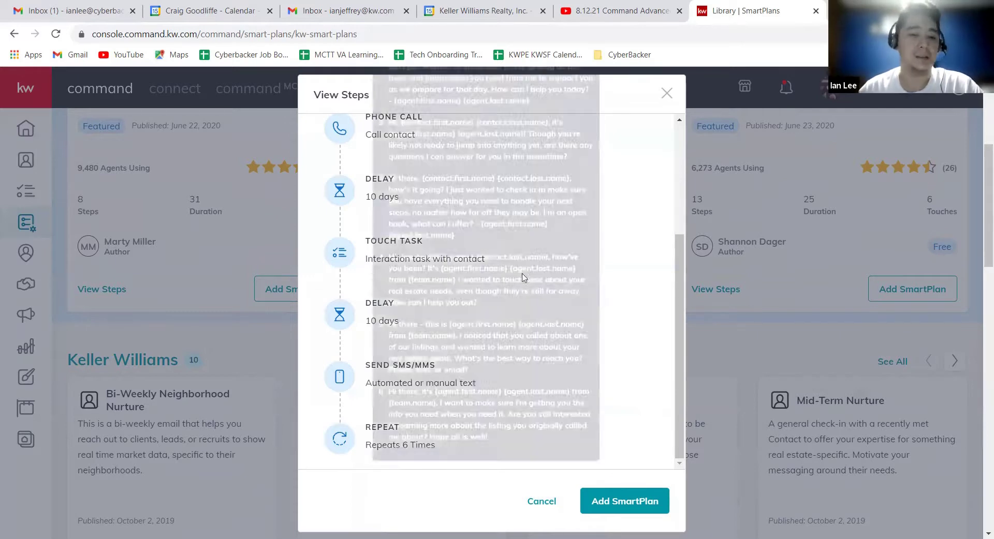
{"action": "scroll", "coordinate": [642, 281], "scroll_direction": "down", "scroll_amount": 1}
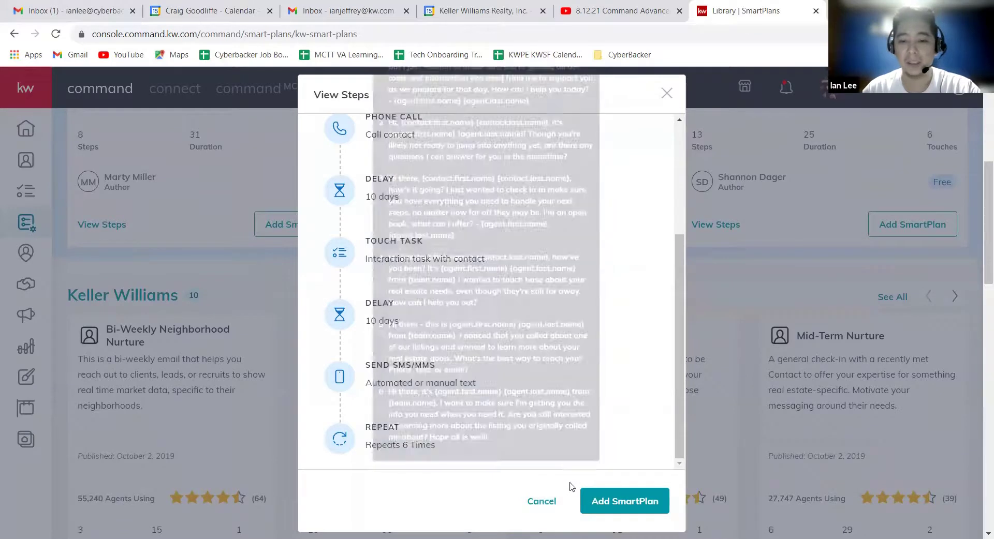
View the bundle contents offered when adding My Long-Term Nurture, and leave the plan without downloading it
{"action": "left_click", "coordinate": [627, 510]}
{"action": "left_click", "coordinate": [626, 515]}
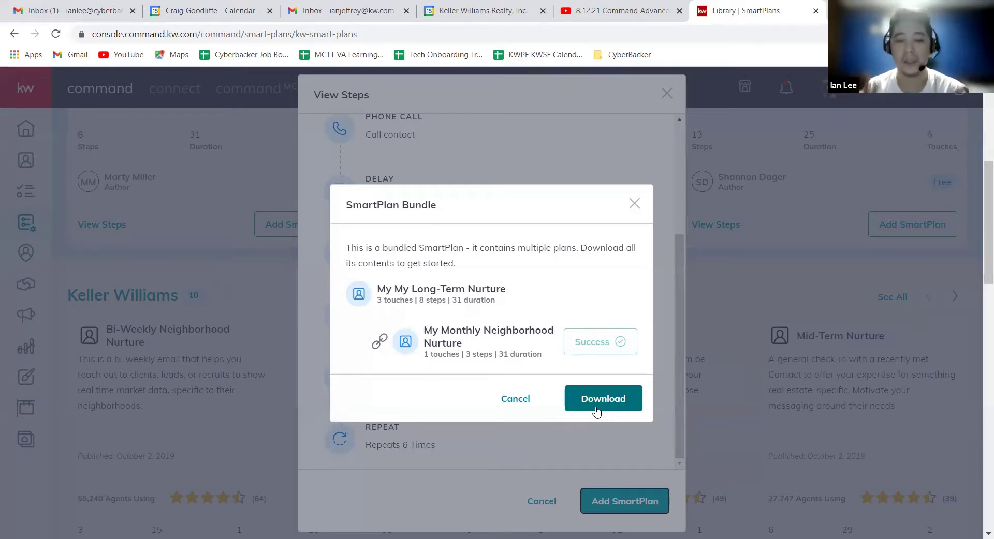
{"action": "left_click", "coordinate": [516, 408]}
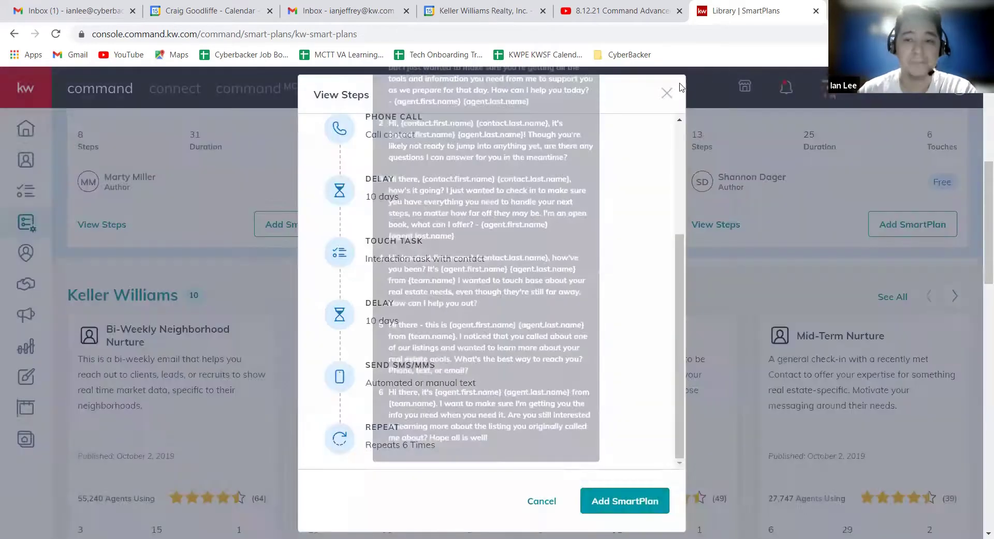
{"action": "left_click", "coordinate": [667, 95]}
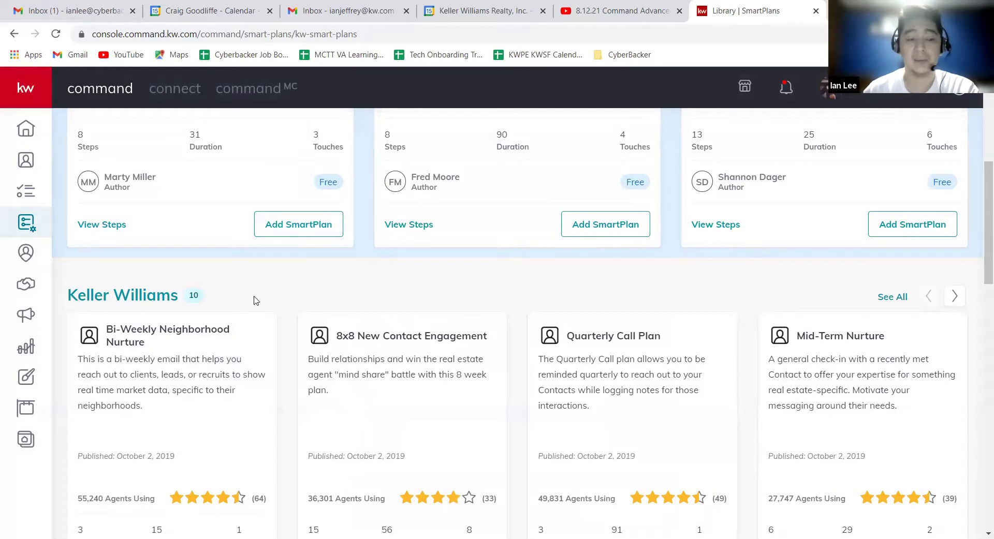
Review the SmartPlans offered in the Keller Williams section of the library
{"action": "scroll", "coordinate": [258, 282], "scroll_direction": "down", "scroll_amount": 3}
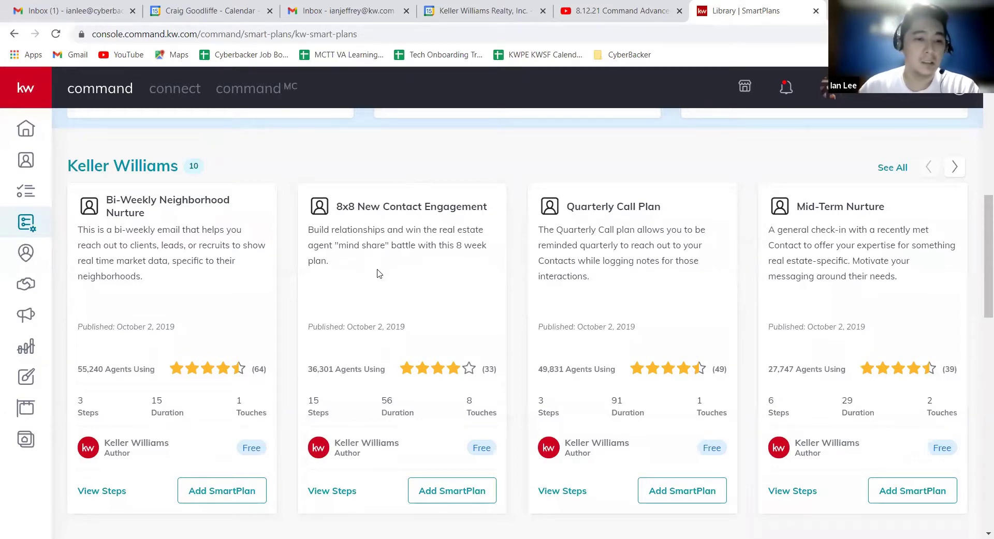
{"action": "scroll", "coordinate": [380, 269], "scroll_direction": "down", "scroll_amount": 1}
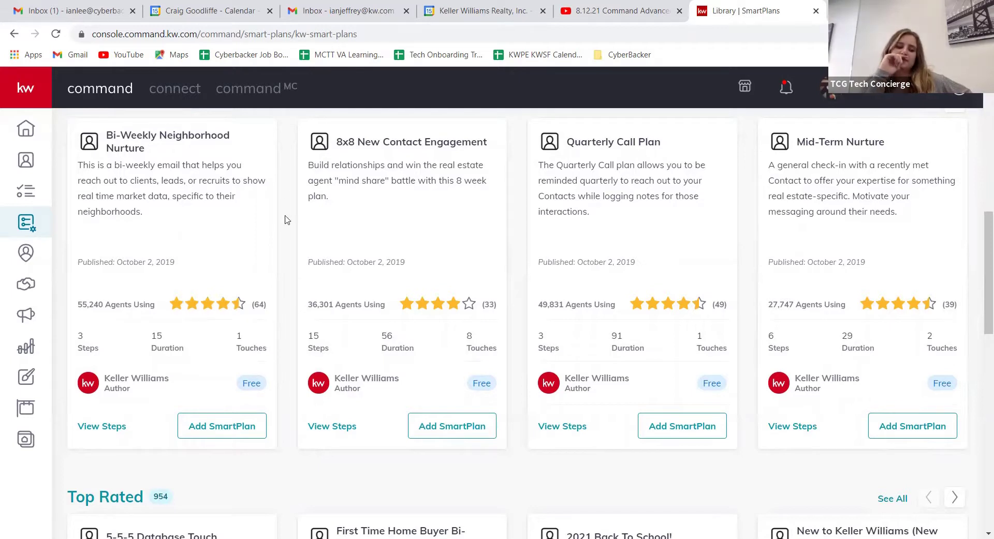
Review the SmartPlans offered in the Top Rated and What's New sections of the library
{"action": "scroll", "coordinate": [282, 211], "scroll_direction": "down", "scroll_amount": 1}
{"action": "scroll", "coordinate": [282, 211], "scroll_direction": "down", "scroll_amount": 3}
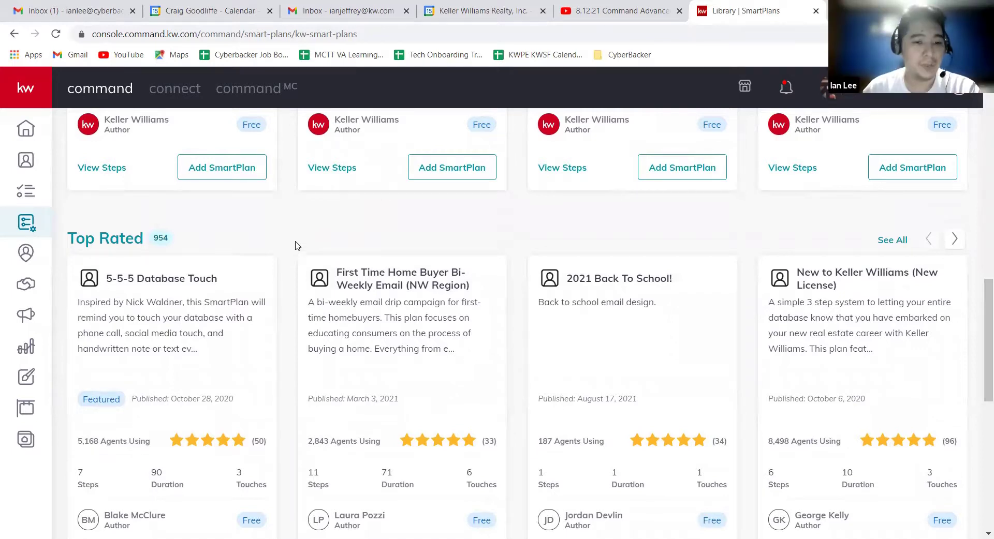
{"action": "scroll", "coordinate": [299, 239], "scroll_direction": "down", "scroll_amount": 1}
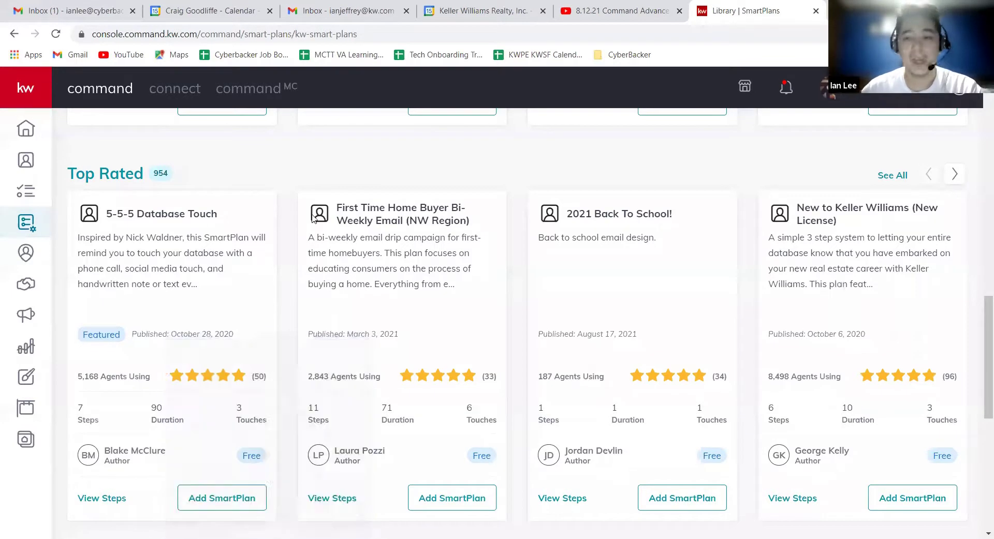
{"action": "scroll", "coordinate": [313, 219], "scroll_direction": "down", "scroll_amount": 1}
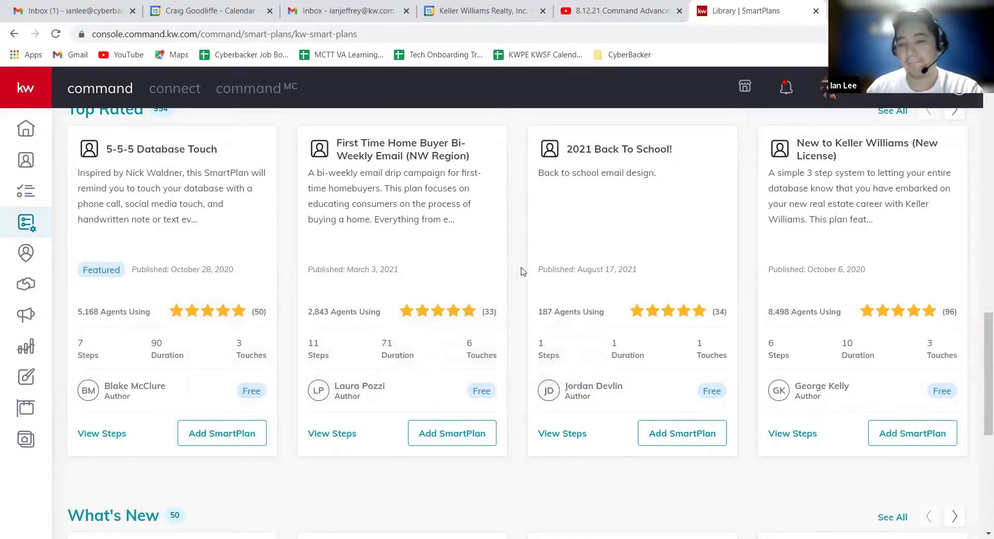
{"action": "scroll", "coordinate": [525, 264], "scroll_direction": "down", "scroll_amount": 3}
{"action": "scroll", "coordinate": [525, 264], "scroll_direction": "down", "scroll_amount": 3}
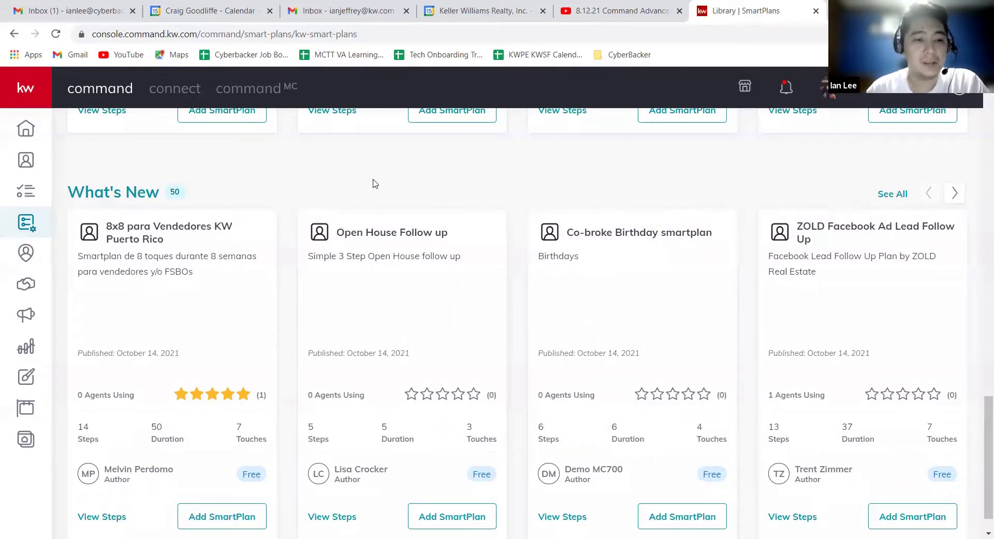
{"action": "scroll", "coordinate": [534, 182], "scroll_direction": "down", "scroll_amount": 1}
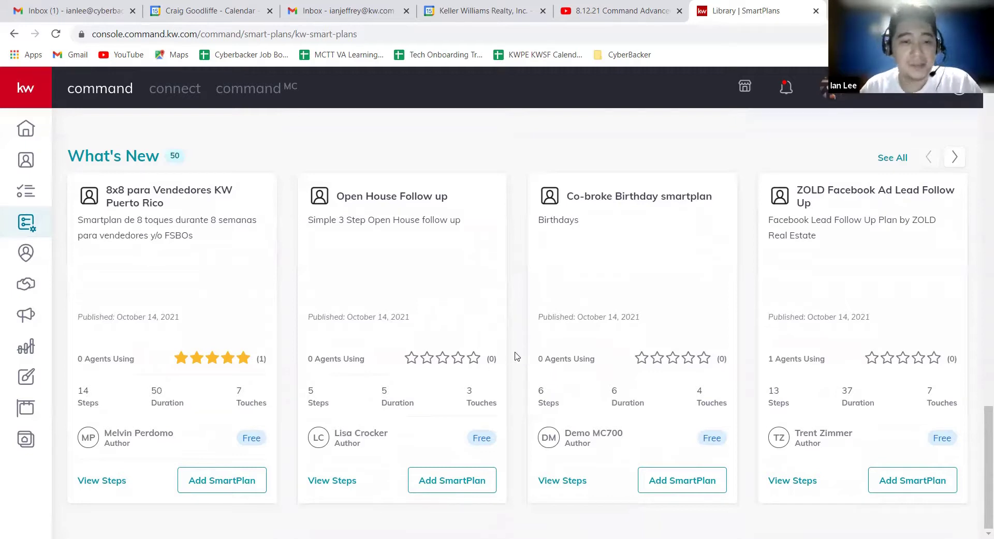
View the plan name offered when adding Open House Follow up, and dismiss the dialog without downloading
{"action": "left_click", "coordinate": [444, 482]}
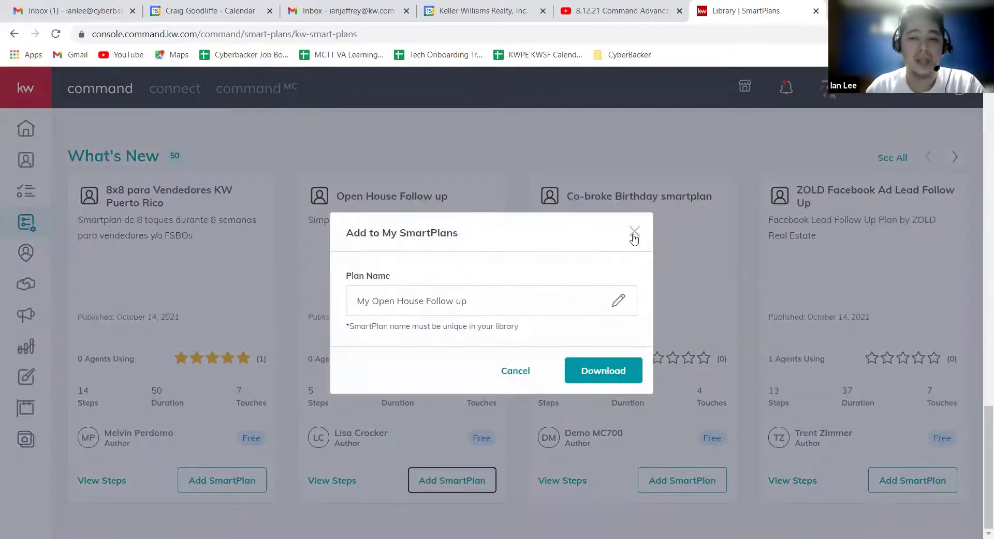
{"action": "left_click", "coordinate": [634, 234]}
Return to the list of existing SmartPlans and open My Open House Followup for editing
{"action": "scroll", "coordinate": [497, 176], "scroll_direction": "up", "scroll_amount": 7}
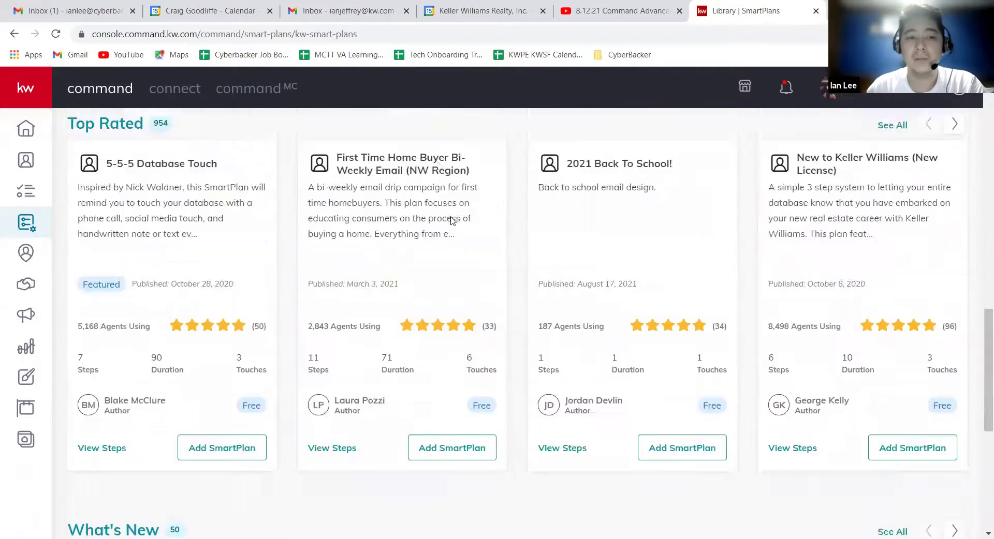
{"action": "scroll", "coordinate": [244, 182], "scroll_direction": "up", "scroll_amount": 10}
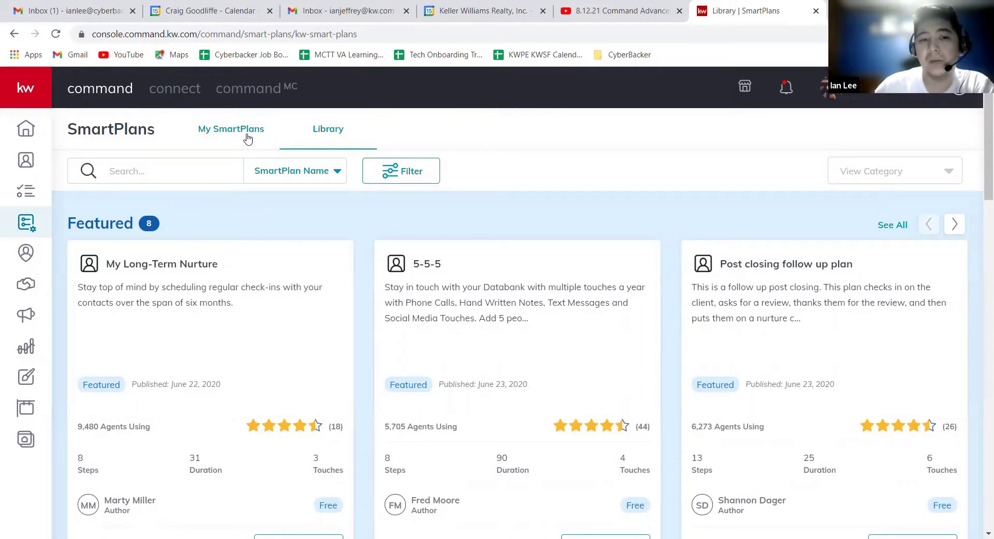
{"action": "left_click", "coordinate": [247, 136]}
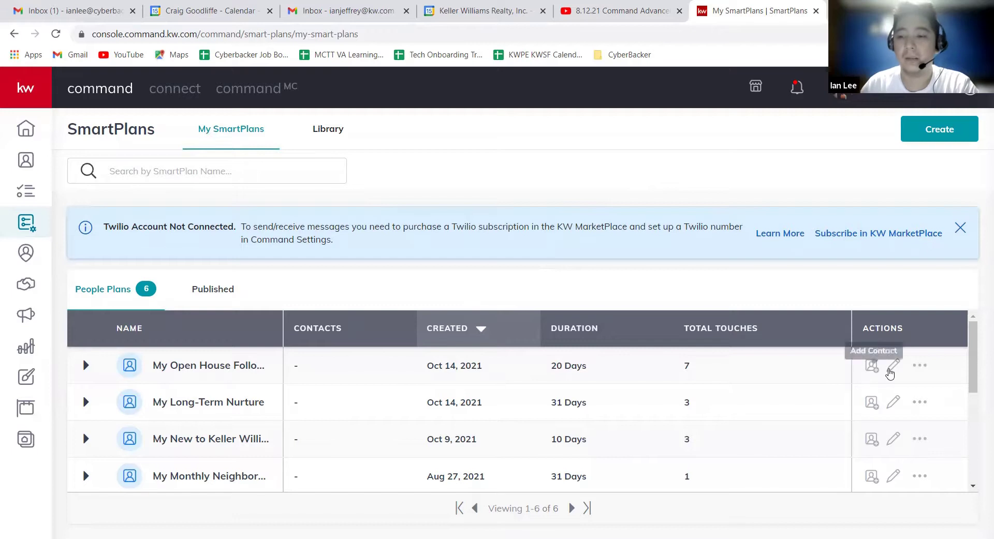
{"action": "left_click", "coordinate": [890, 368]}
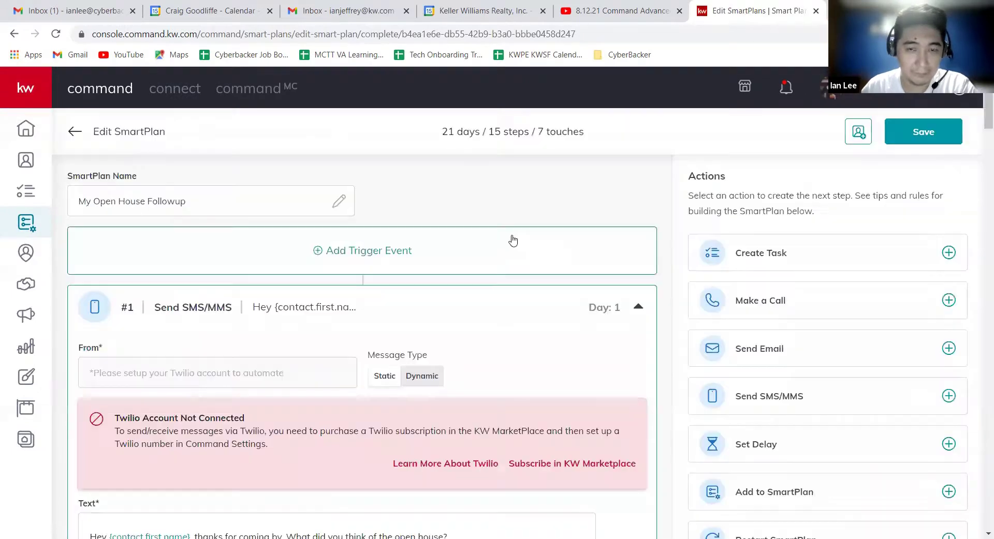
{"action": "scroll", "coordinate": [595, 223], "scroll_direction": "down", "scroll_amount": 1}
{"action": "scroll", "coordinate": [555, 279], "scroll_direction": "up", "scroll_amount": 1}
{"action": "scroll", "coordinate": [559, 284], "scroll_direction": "down", "scroll_amount": 1}
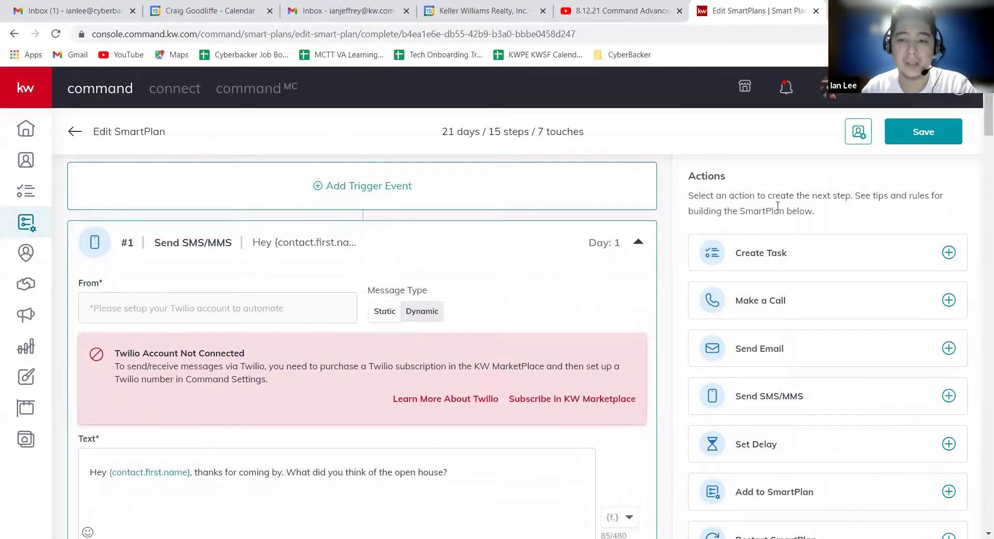
Read the Tips and Rules for building a SmartPlan, covering tasks, messages, delays, restarts and touch limits
{"action": "scroll", "coordinate": [797, 242], "scroll_direction": "down", "scroll_amount": 1}
{"action": "scroll", "coordinate": [798, 242], "scroll_direction": "down", "scroll_amount": 7}
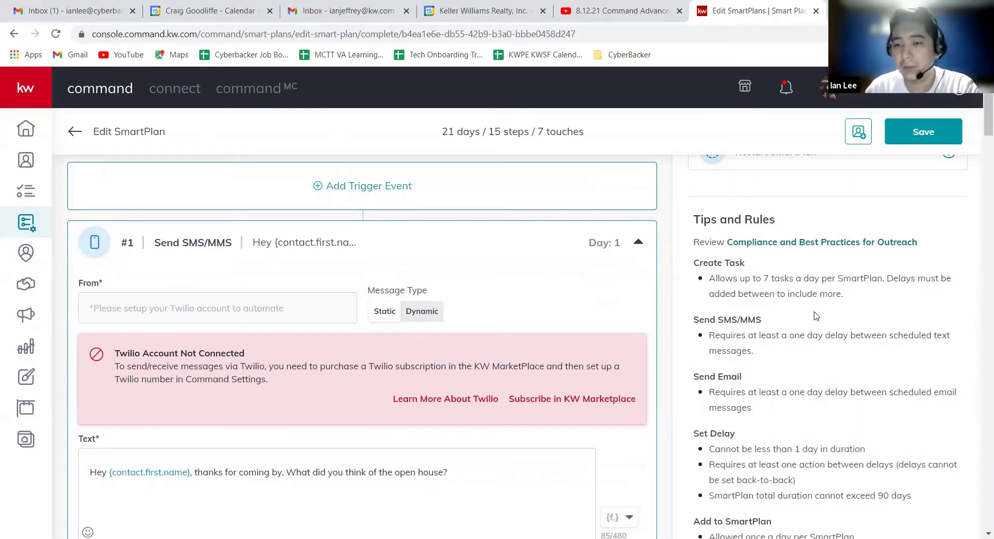
{"action": "scroll", "coordinate": [817, 315], "scroll_direction": "down", "scroll_amount": 4}
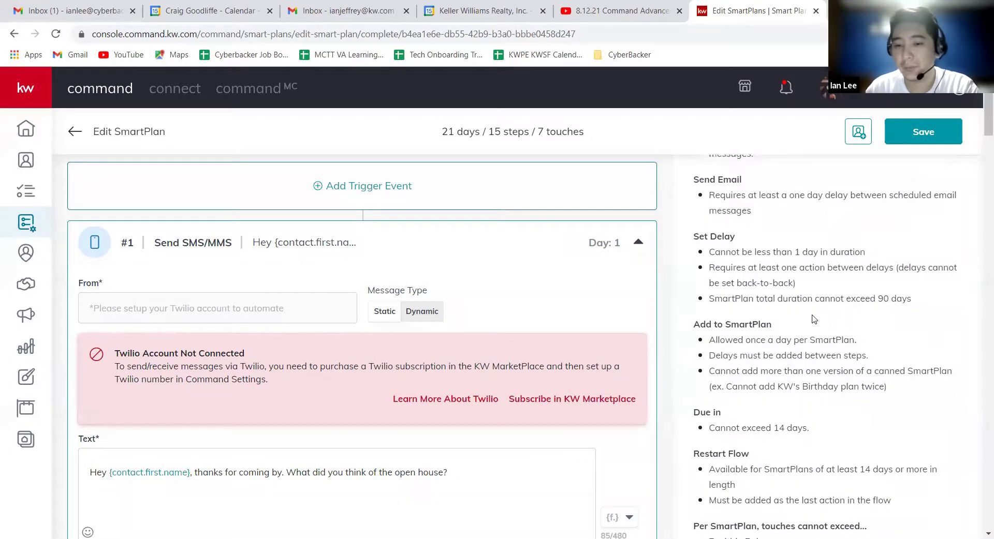
{"action": "scroll", "coordinate": [814, 320], "scroll_direction": "down", "scroll_amount": 1}
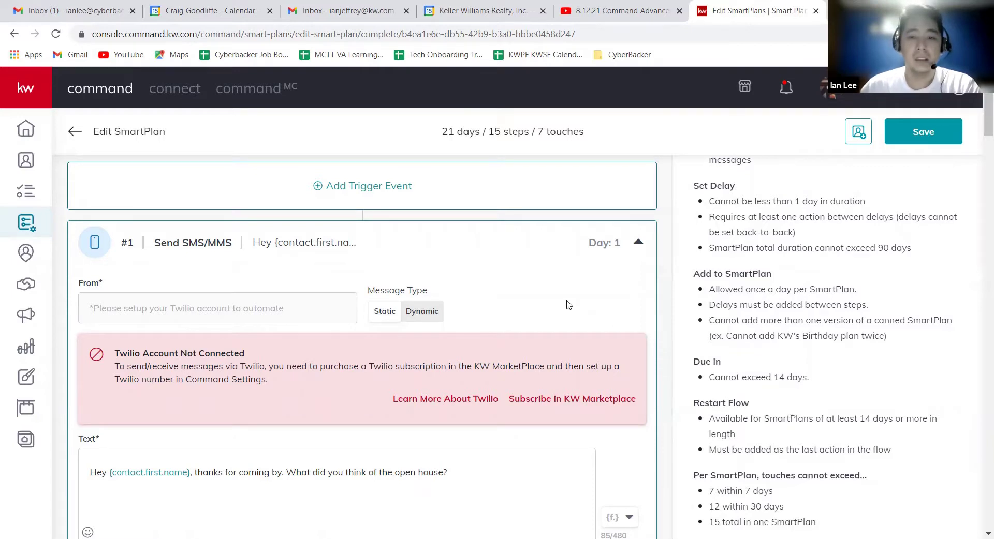
{"action": "scroll", "coordinate": [559, 293], "scroll_direction": "down", "scroll_amount": 1}
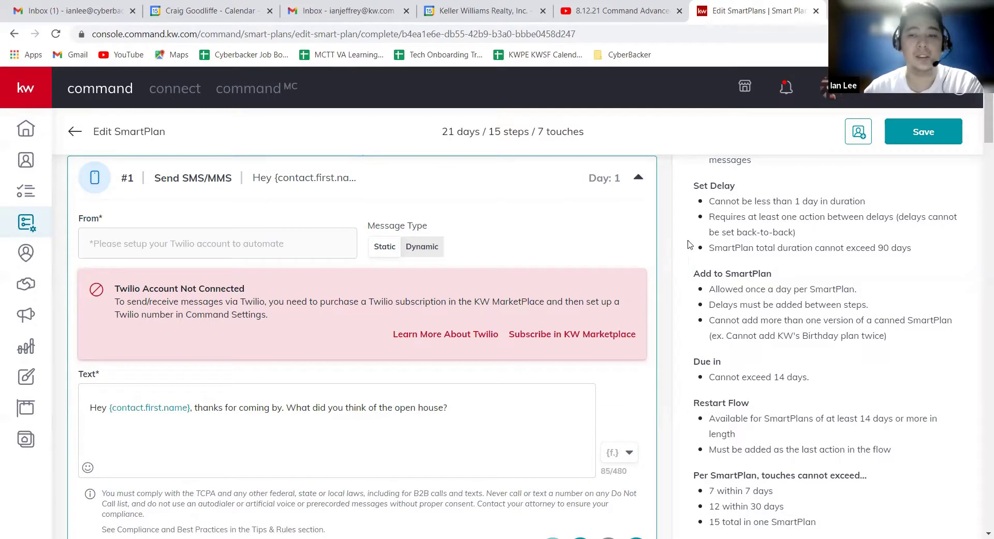
Add a blank Create Task step to the plan and move it up above the final 3-day delay
{"action": "scroll", "coordinate": [727, 244], "scroll_direction": "up", "scroll_amount": 10}
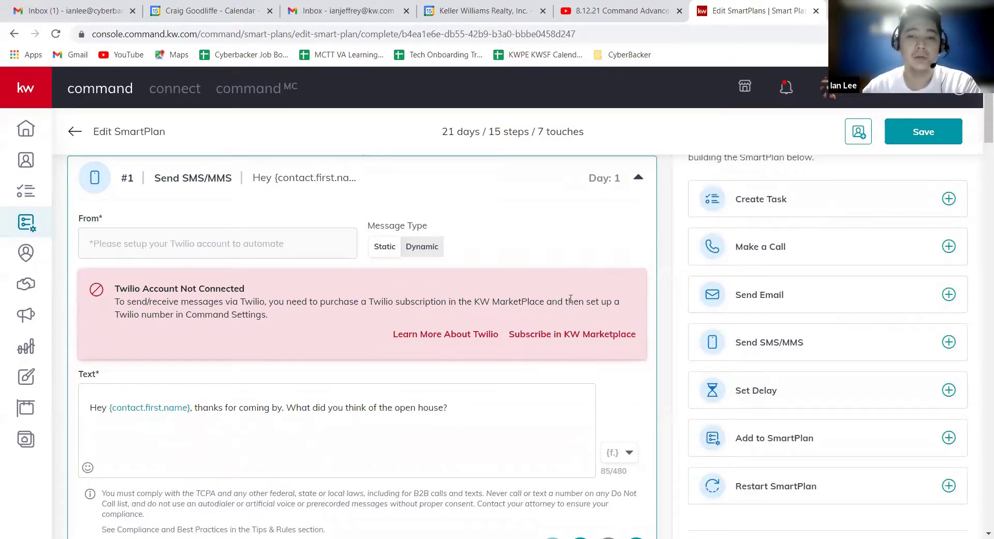
{"action": "left_click", "coordinate": [796, 239]}
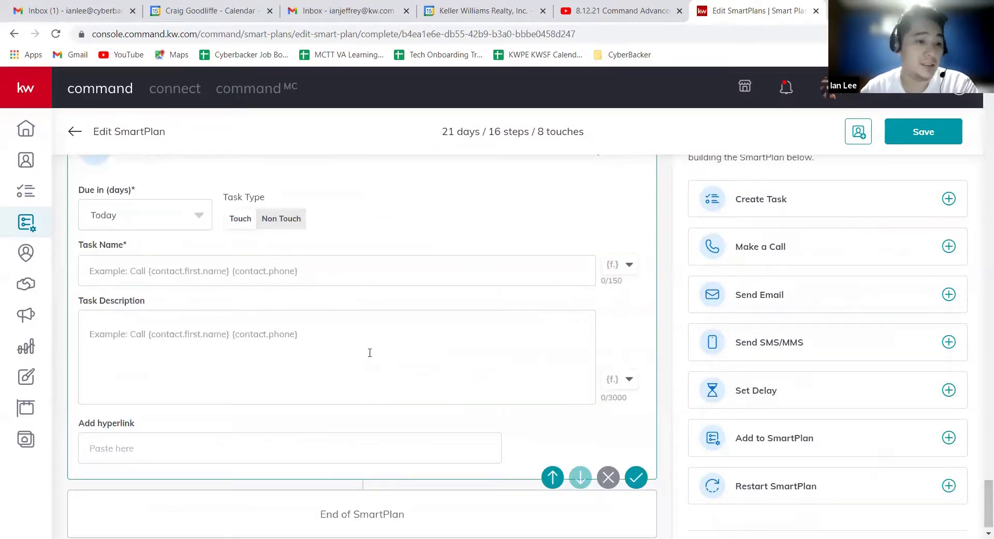
{"action": "left_click", "coordinate": [553, 477]}
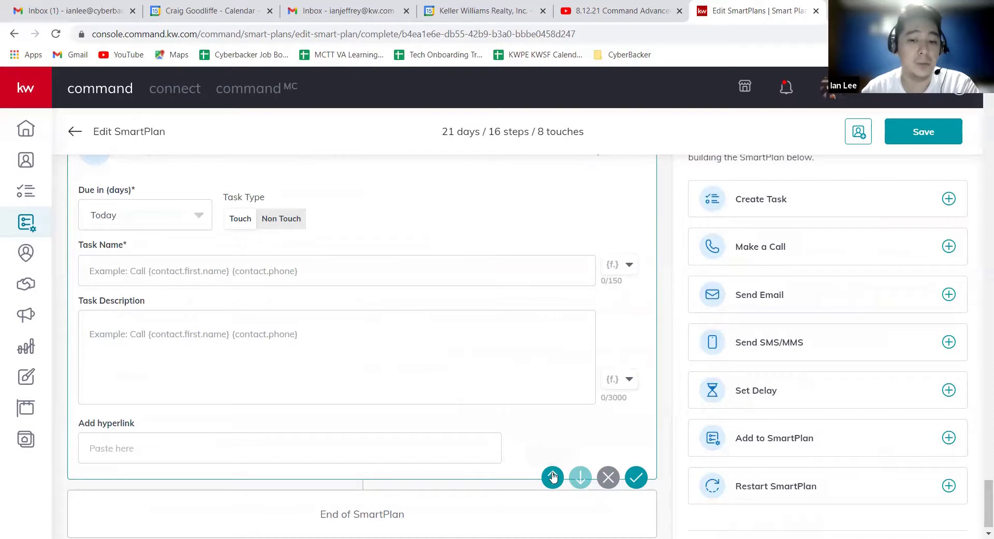
{"action": "left_click", "coordinate": [553, 468]}
{"action": "left_click", "coordinate": [553, 474]}
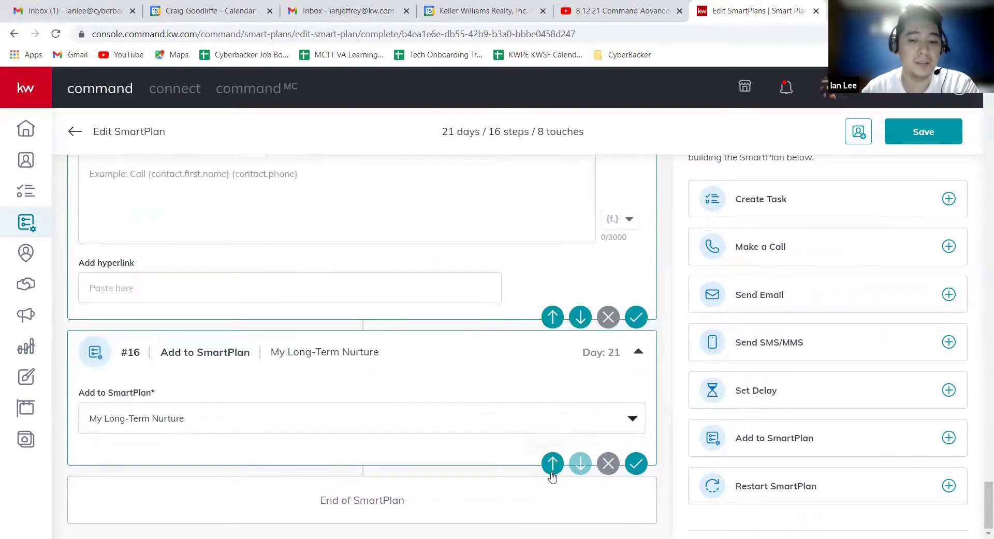
{"action": "left_click", "coordinate": [552, 463]}
{"action": "left_click", "coordinate": [552, 473]}
{"action": "scroll", "coordinate": [546, 415], "scroll_direction": "up", "scroll_amount": 8}
{"action": "scroll", "coordinate": [544, 396], "scroll_direction": "down", "scroll_amount": 6}
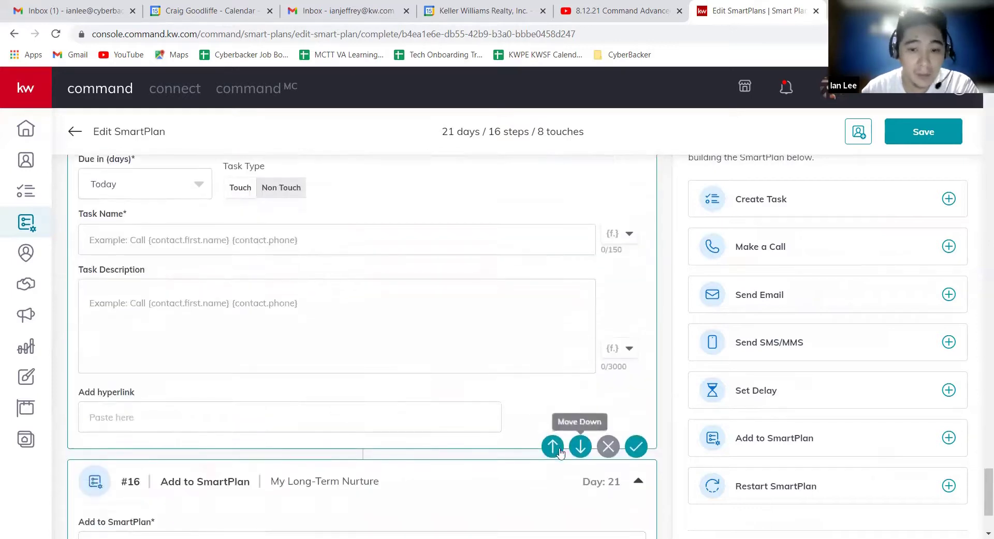
{"action": "left_click", "coordinate": [553, 445]}
Swap the final 3-day delay and the Add to SmartPlan step back and forth
{"action": "left_click", "coordinate": [550, 464]}
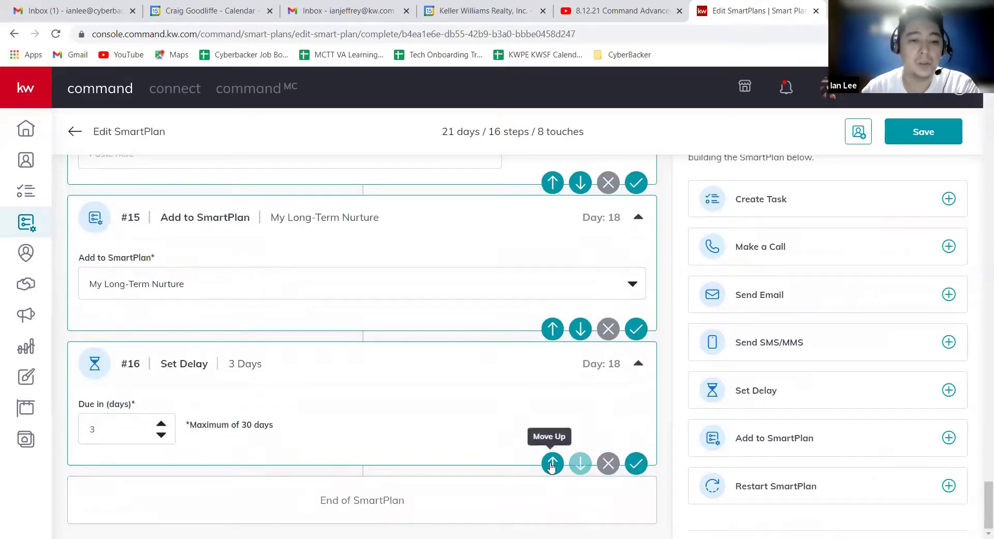
{"action": "left_click", "coordinate": [552, 464]}
{"action": "left_click", "coordinate": [552, 465]}
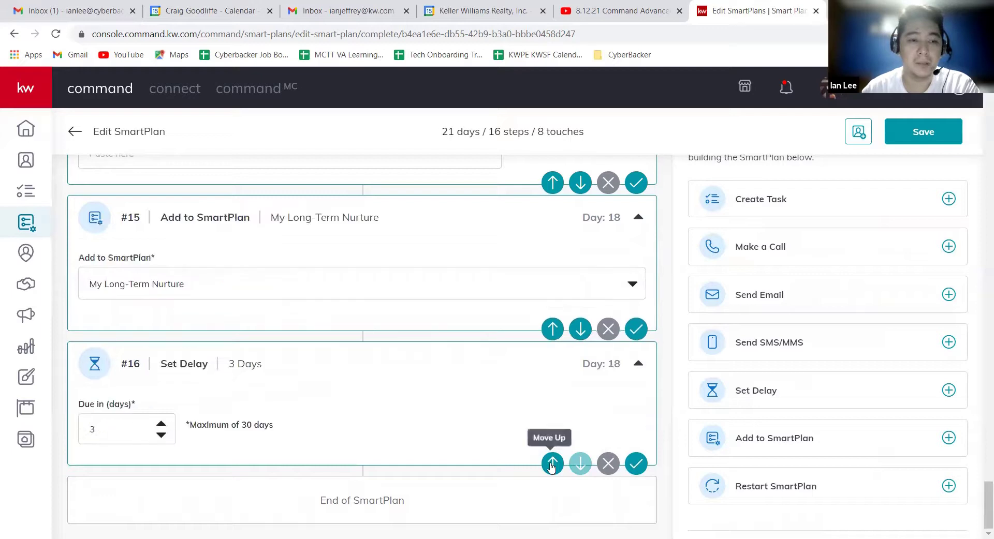
{"action": "left_click", "coordinate": [552, 464]}
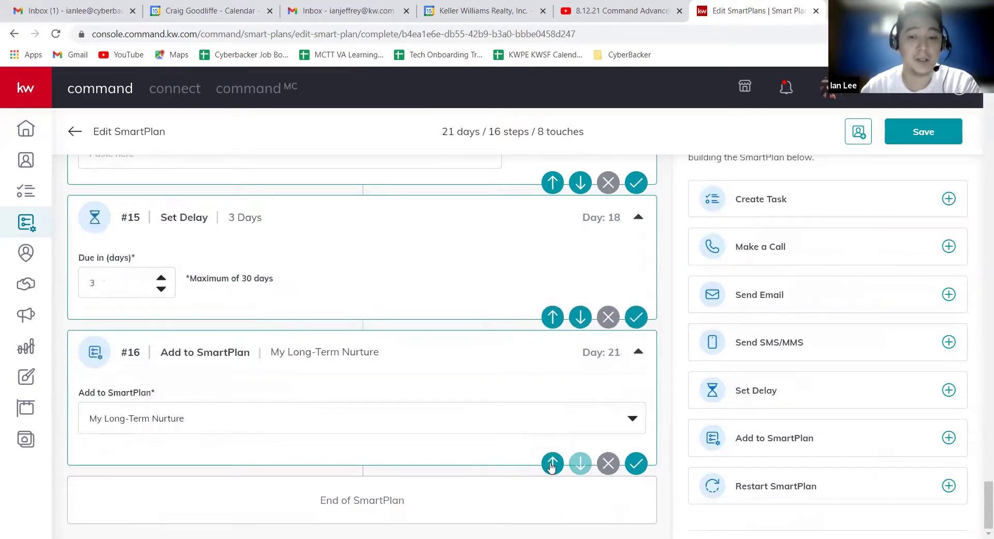
{"action": "left_click", "coordinate": [552, 464]}
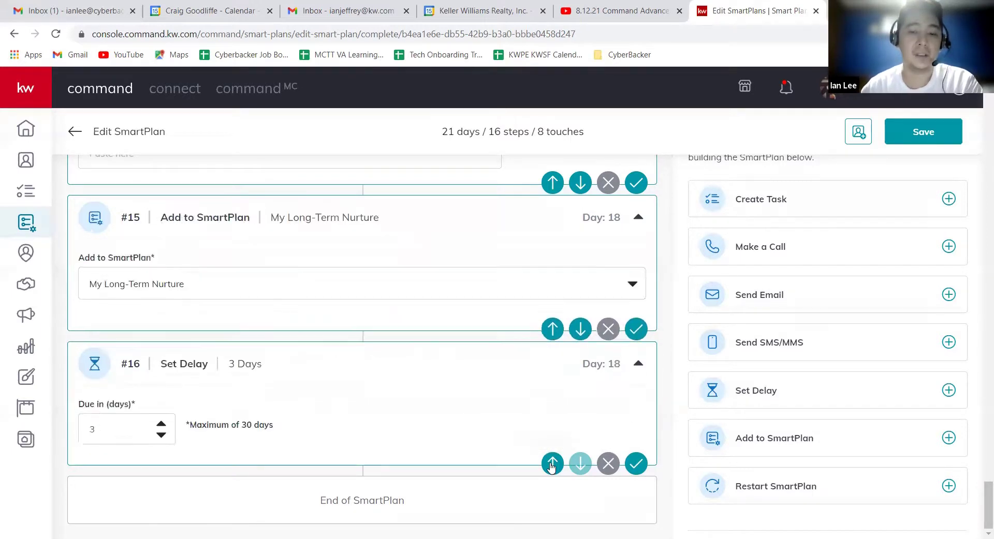
{"action": "left_click", "coordinate": [552, 465]}
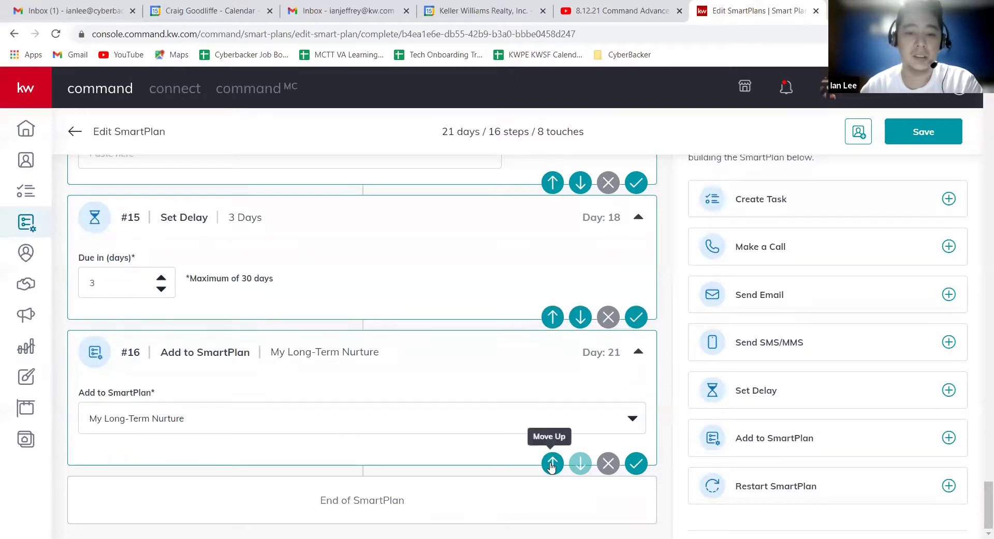
{"action": "left_click", "coordinate": [551, 466]}
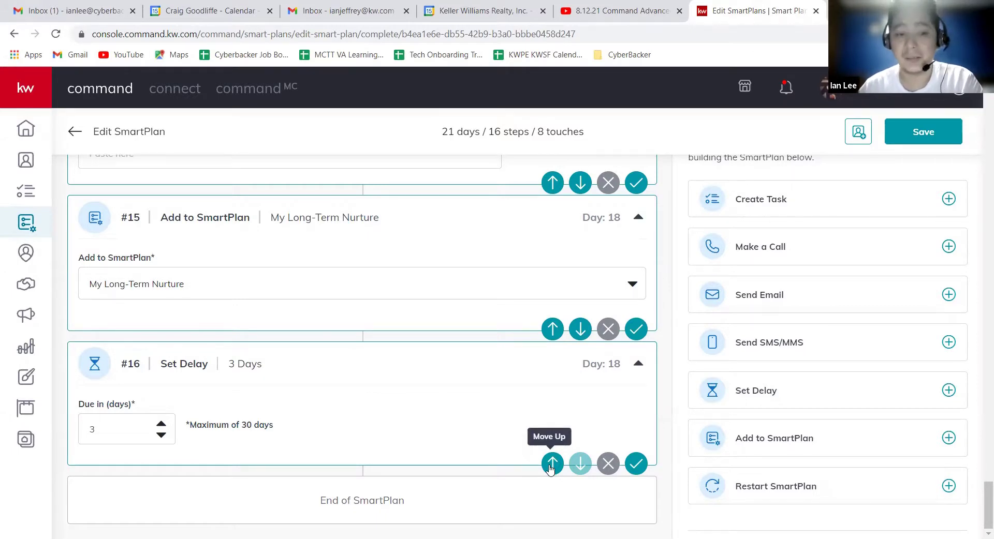
{"action": "left_click", "coordinate": [552, 465]}
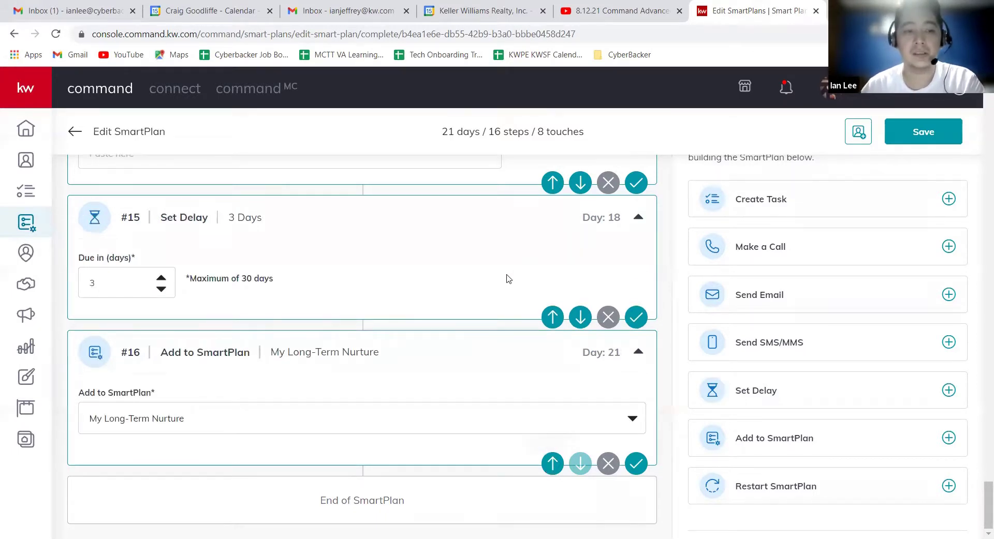
Move the blank task up one more place so it directly follows the 4-day delay as step 13
{"action": "scroll", "coordinate": [508, 283], "scroll_direction": "up", "scroll_amount": 6}
{"action": "scroll", "coordinate": [507, 289], "scroll_direction": "down", "scroll_amount": 6}
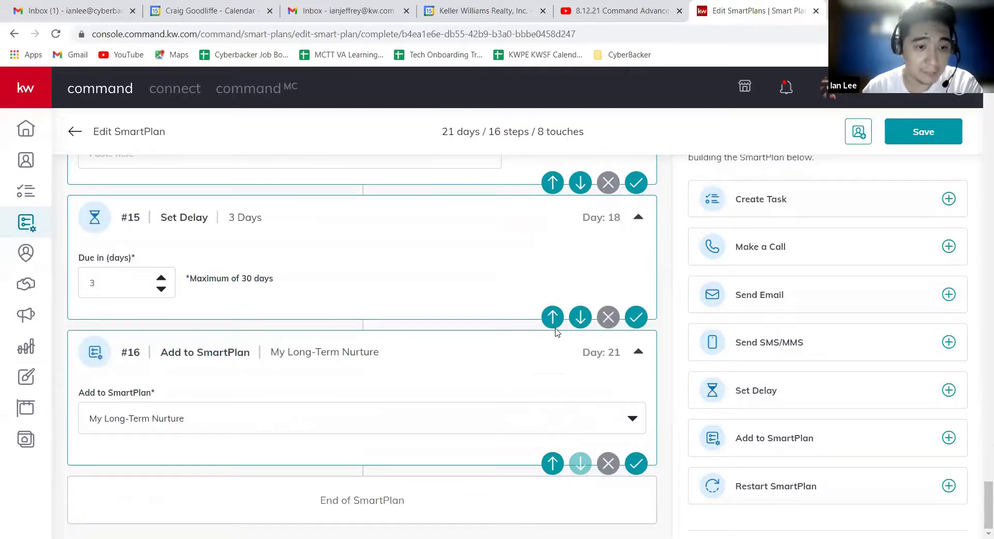
{"action": "scroll", "coordinate": [523, 348], "scroll_direction": "up", "scroll_amount": 3}
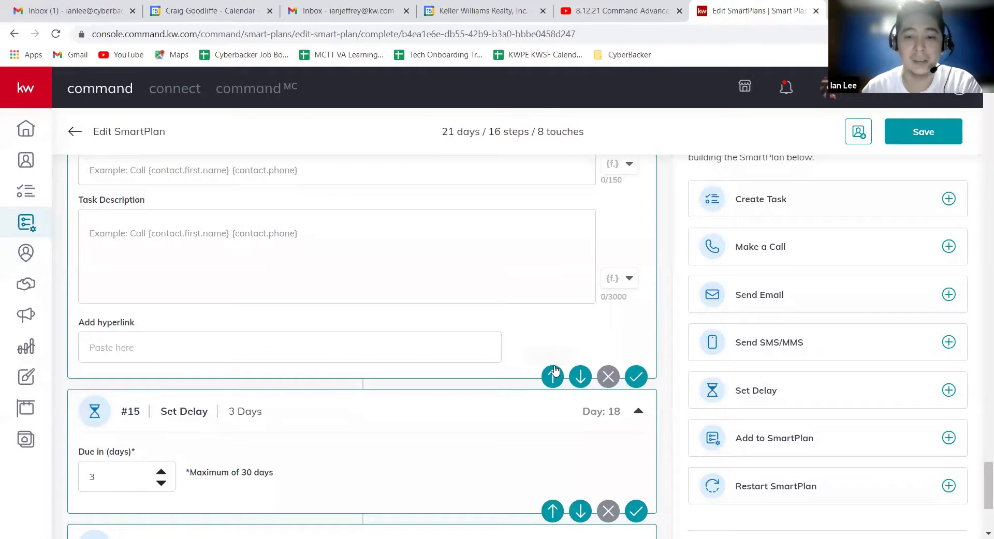
{"action": "scroll", "coordinate": [538, 350], "scroll_direction": "up", "scroll_amount": 3}
{"action": "scroll", "coordinate": [538, 348], "scroll_direction": "up", "scroll_amount": 5}
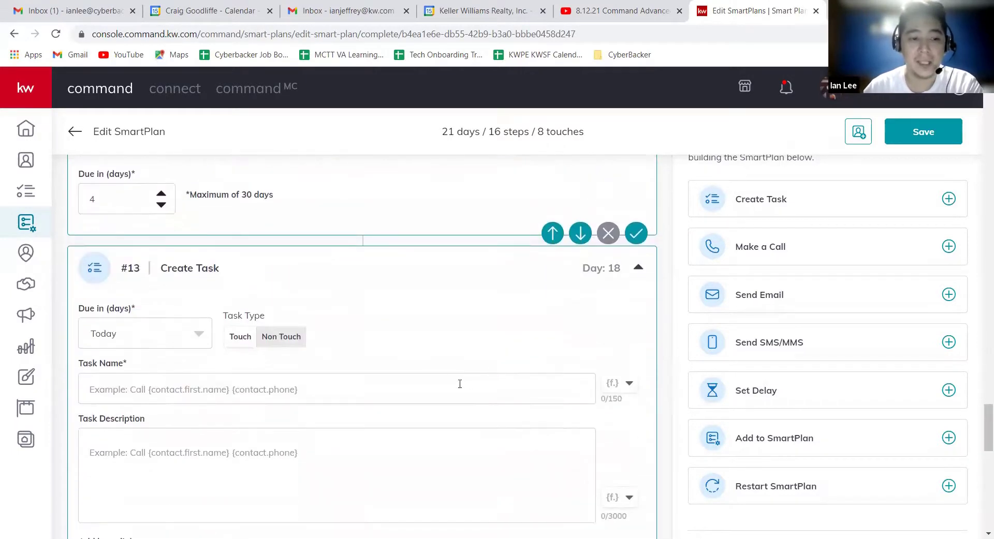
{"action": "scroll", "coordinate": [422, 370], "scroll_direction": "up", "scroll_amount": 4}
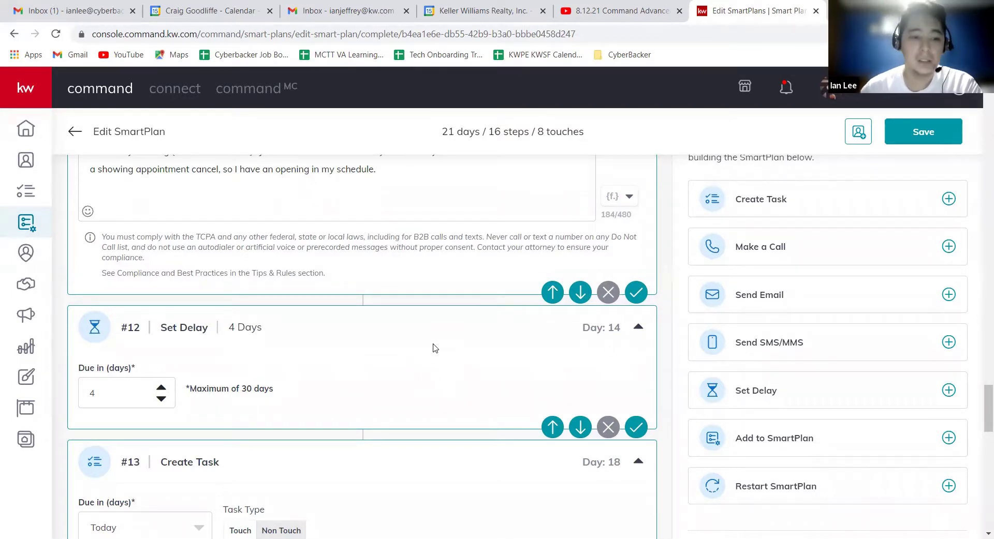
{"action": "scroll", "coordinate": [403, 314], "scroll_direction": "down", "scroll_amount": 3}
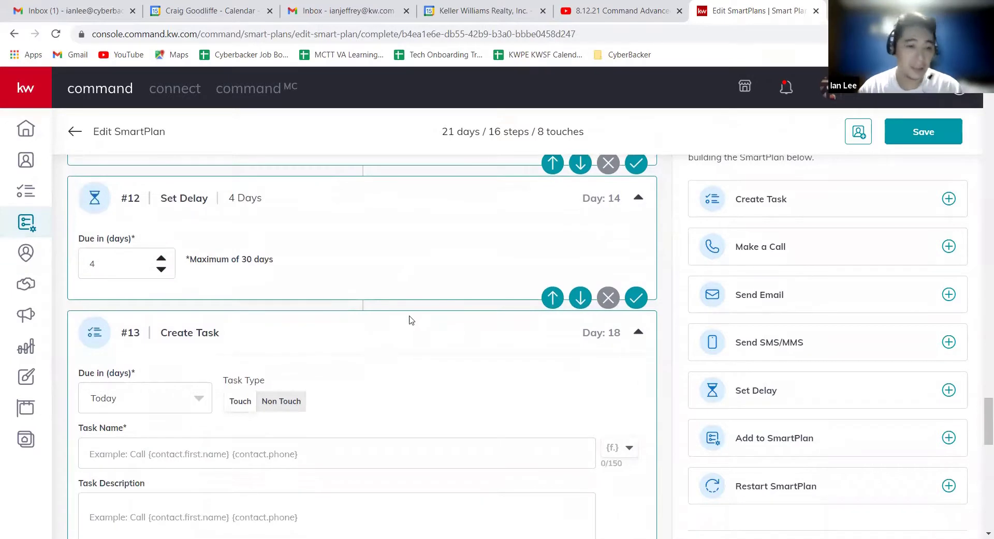
Review the text message and phone call steps that precede the new task in the plan
{"action": "scroll", "coordinate": [409, 317], "scroll_direction": "up", "scroll_amount": 8}
{"action": "scroll", "coordinate": [429, 318], "scroll_direction": "down", "scroll_amount": 2}
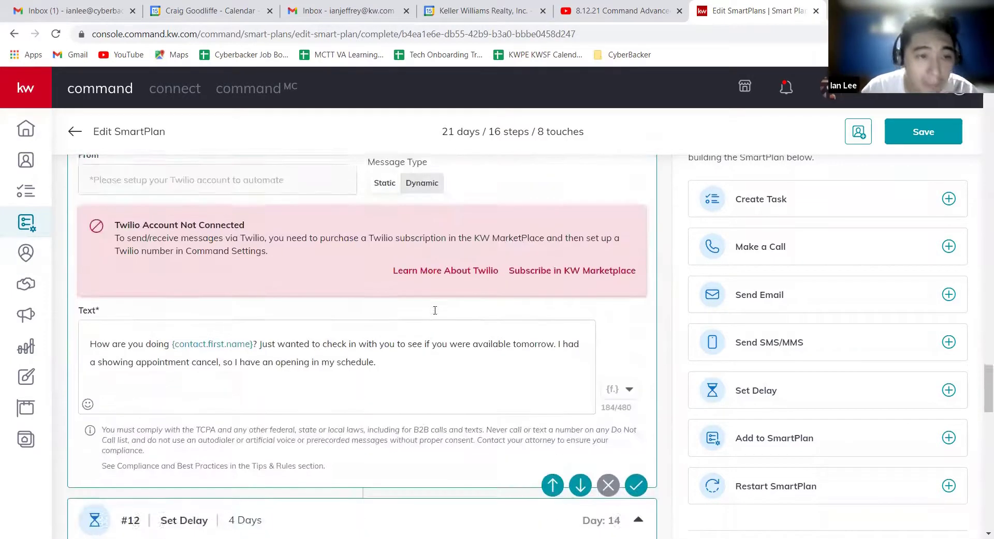
{"action": "scroll", "coordinate": [440, 318], "scroll_direction": "up", "scroll_amount": 10}
{"action": "scroll", "coordinate": [443, 318], "scroll_direction": "up", "scroll_amount": 3}
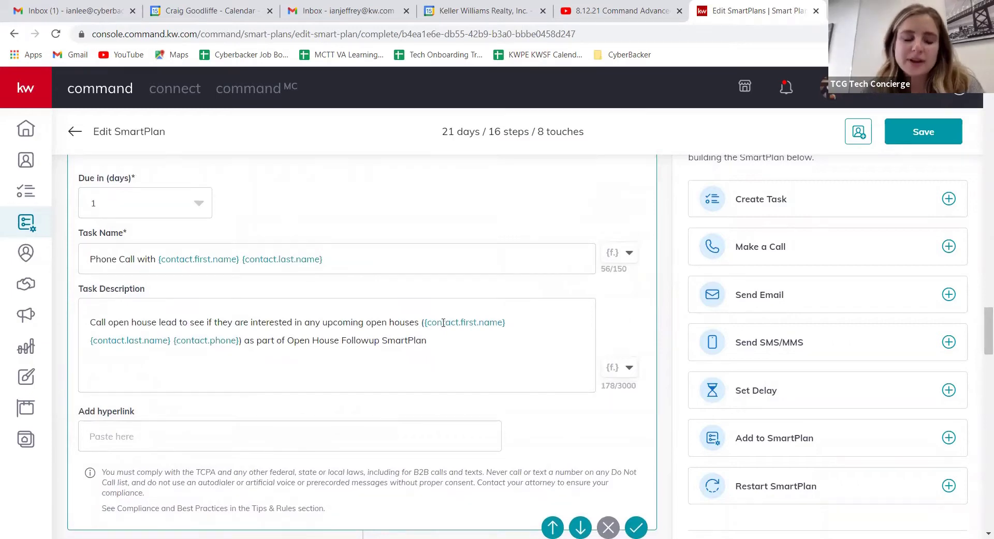
{"action": "scroll", "coordinate": [446, 320], "scroll_direction": "down", "scroll_amount": 5}
{"action": "scroll", "coordinate": [477, 284], "scroll_direction": "down", "scroll_amount": 4}
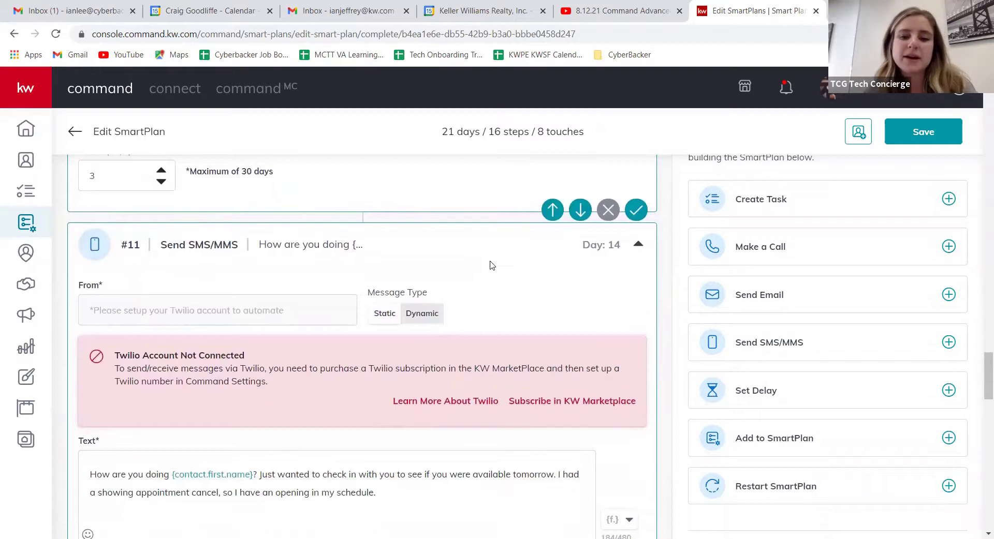
Review the text message, delay and phone call steps from #7 through #11 of the plan
{"action": "scroll", "coordinate": [513, 300], "scroll_direction": "down", "scroll_amount": 1}
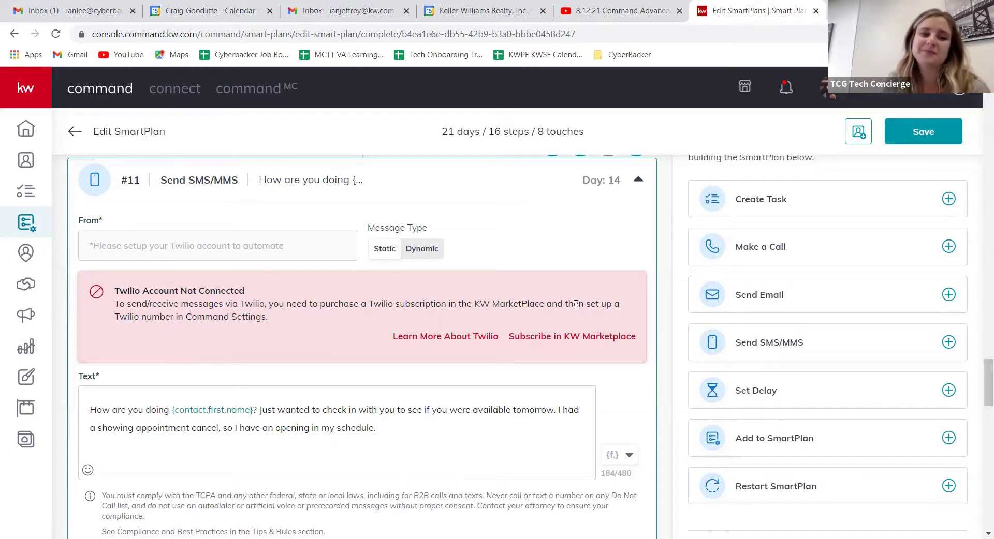
{"action": "scroll", "coordinate": [540, 282], "scroll_direction": "up", "scroll_amount": 5}
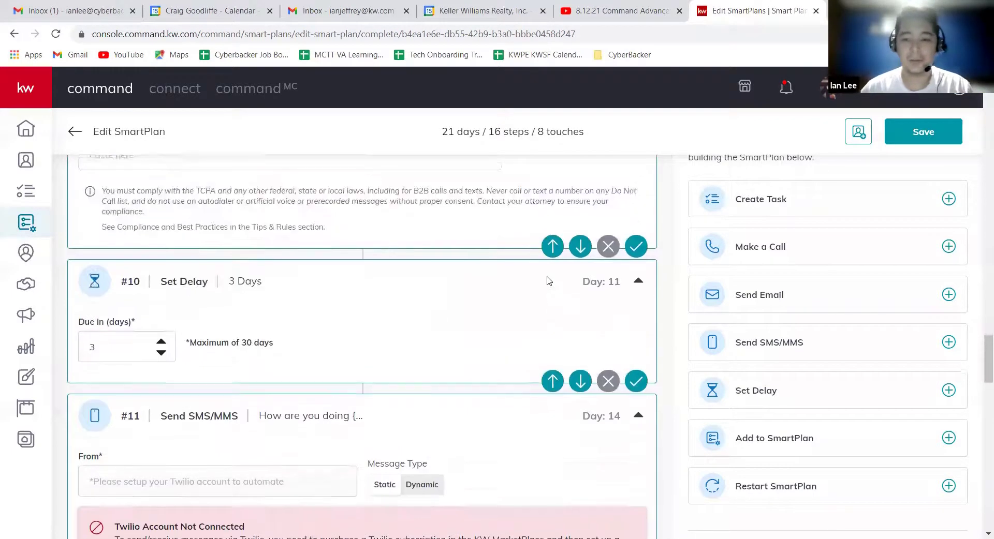
{"action": "scroll", "coordinate": [492, 333], "scroll_direction": "up", "scroll_amount": 9}
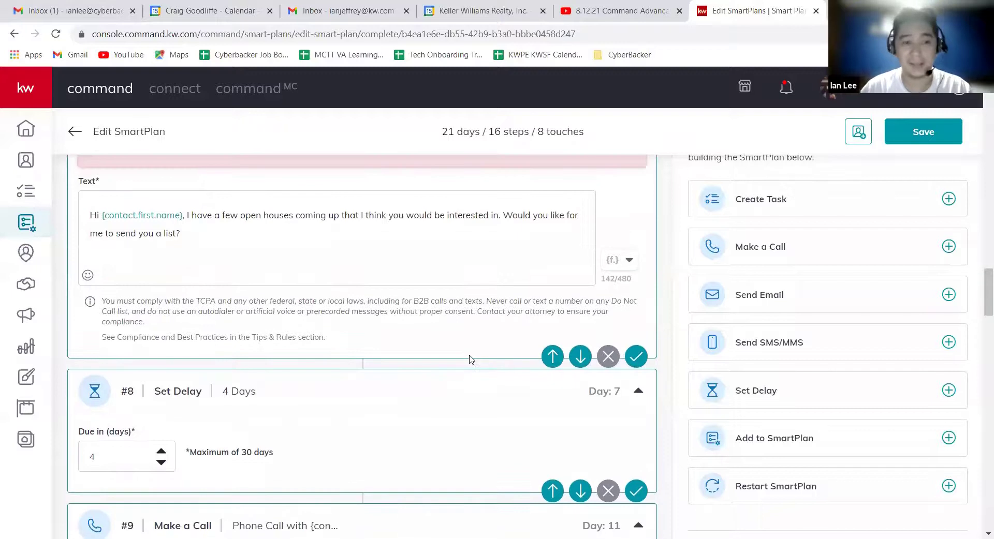
{"action": "scroll", "coordinate": [470, 359], "scroll_direction": "up", "scroll_amount": 4}
{"action": "scroll", "coordinate": [468, 355], "scroll_direction": "down", "scroll_amount": 3}
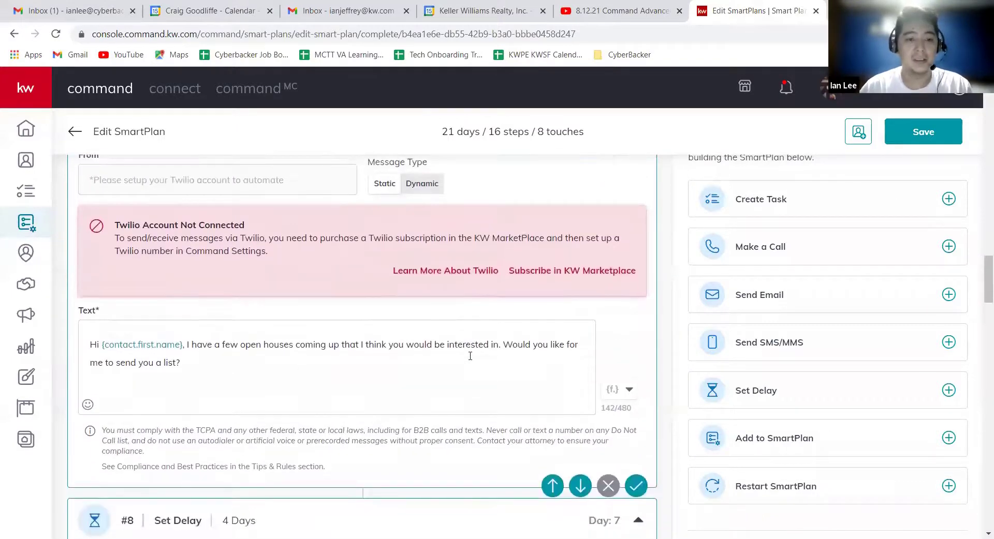
{"action": "scroll", "coordinate": [480, 346], "scroll_direction": "down", "scroll_amount": 2}
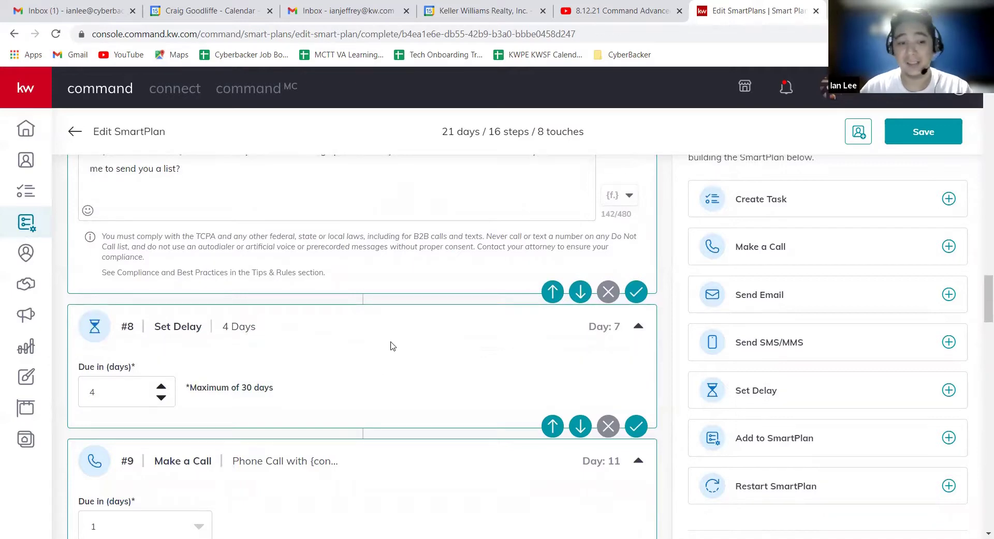
{"action": "scroll", "coordinate": [393, 344], "scroll_direction": "down", "scroll_amount": 4}
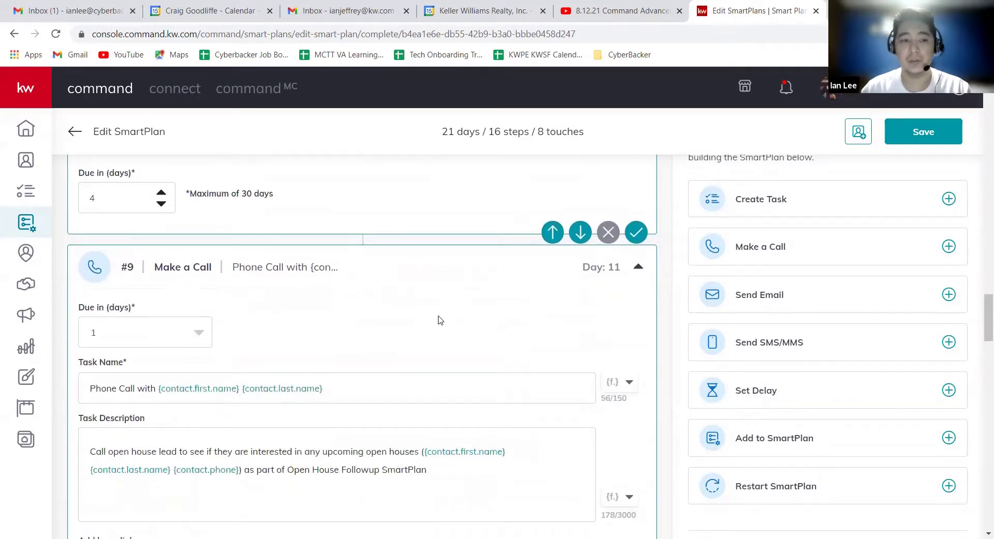
Examine the Make a Call step #9, including its due day, task name, description and hyperlink field, and the delay after it
{"action": "scroll", "coordinate": [440, 313], "scroll_direction": "down", "scroll_amount": 1}
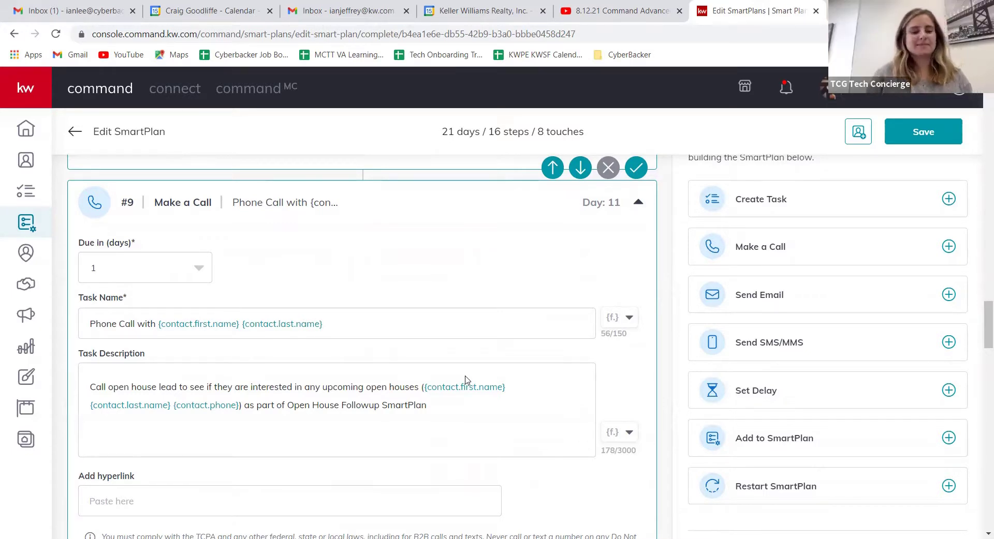
{"action": "scroll", "coordinate": [456, 362], "scroll_direction": "down", "scroll_amount": 4}
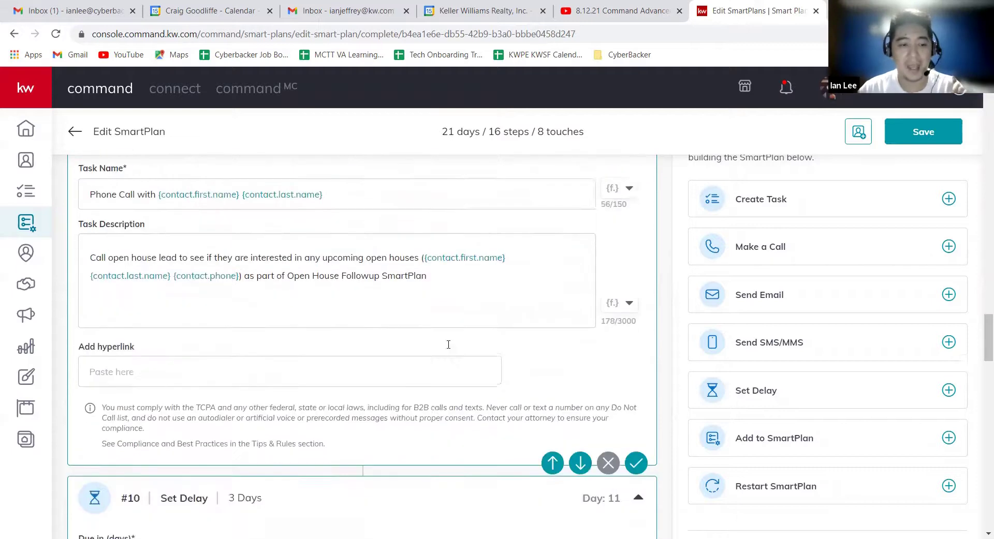
{"action": "scroll", "coordinate": [415, 337], "scroll_direction": "up", "scroll_amount": 3}
{"action": "scroll", "coordinate": [415, 337], "scroll_direction": "up", "scroll_amount": 2}
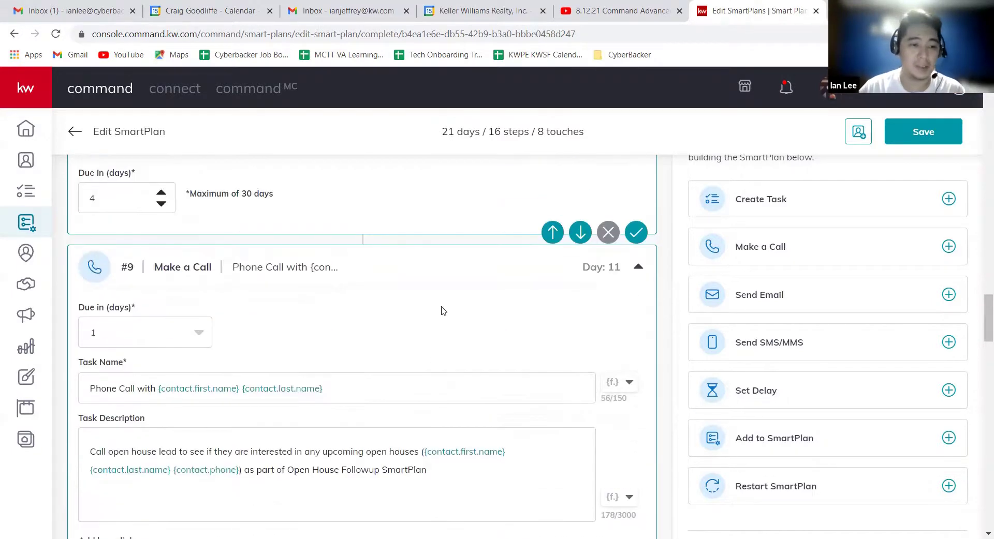
{"action": "scroll", "coordinate": [443, 304], "scroll_direction": "down", "scroll_amount": 1}
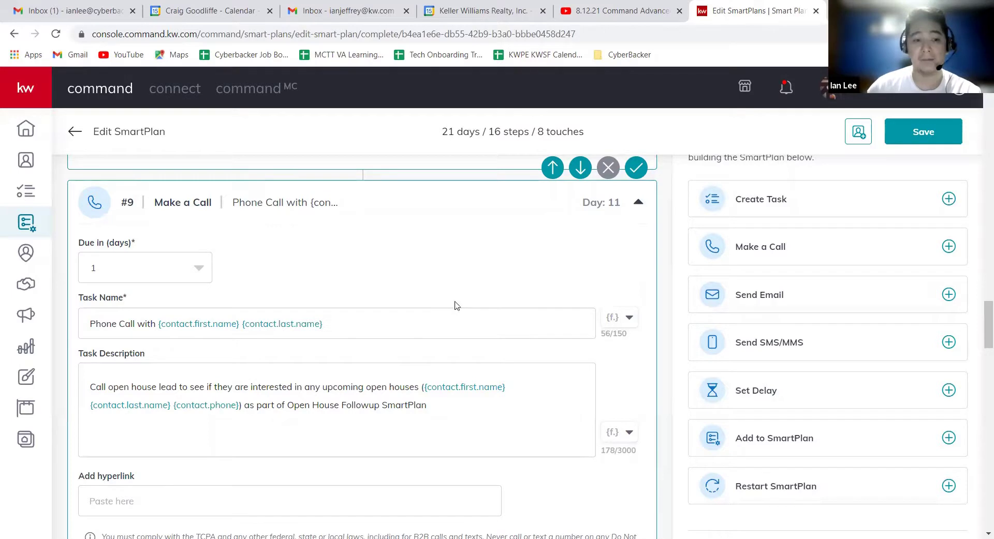
{"action": "scroll", "coordinate": [454, 311], "scroll_direction": "down", "scroll_amount": 6}
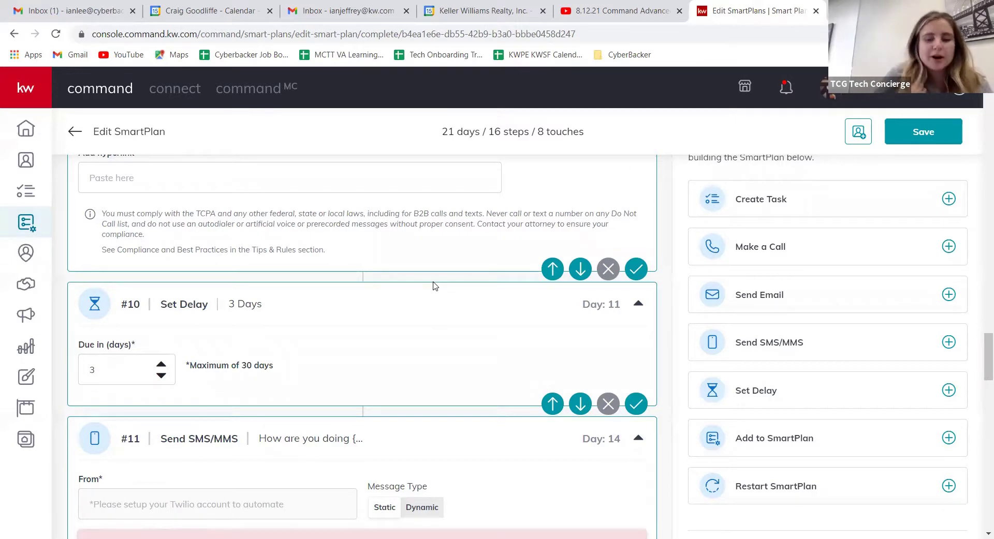
{"action": "scroll", "coordinate": [433, 284], "scroll_direction": "up", "scroll_amount": 1}
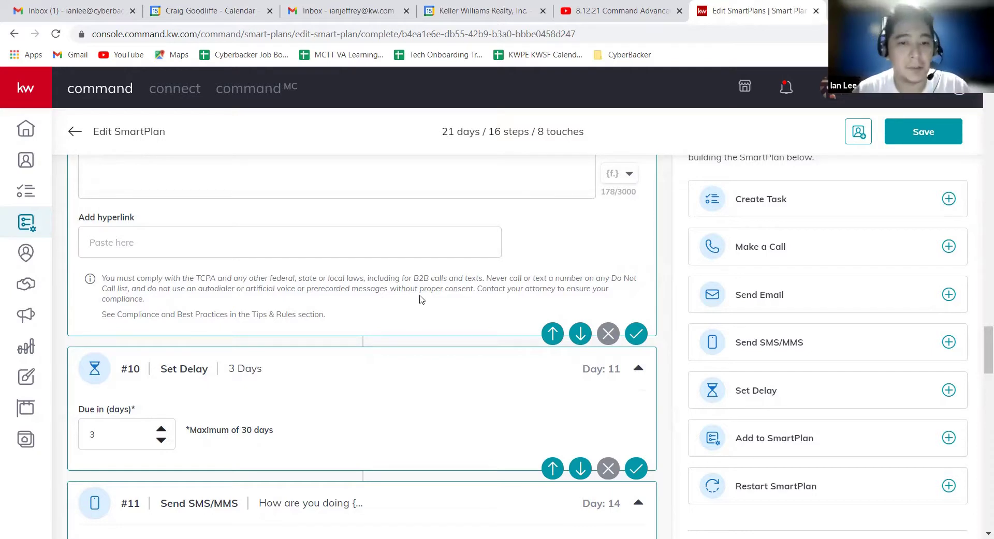
{"action": "scroll", "coordinate": [437, 269], "scroll_direction": "up", "scroll_amount": 1}
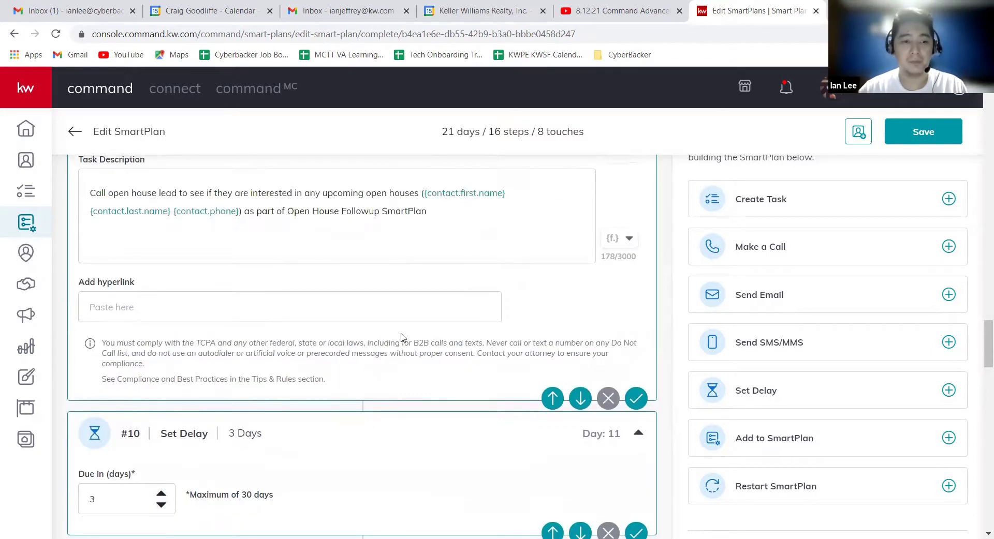
{"action": "left_click", "coordinate": [406, 313]}
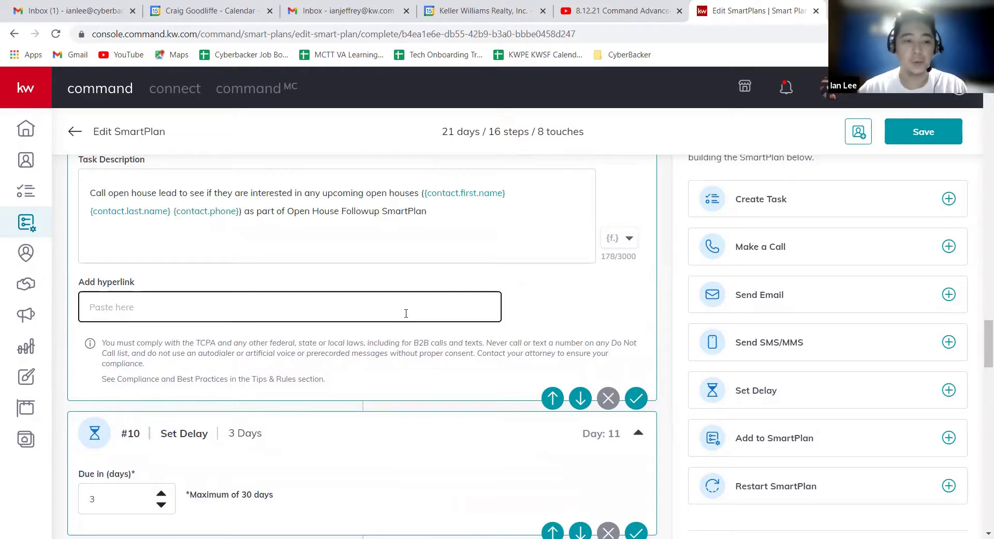
Review the rest of the plan from delay step #10 through the final Add to SmartPlan step #16
{"action": "scroll", "coordinate": [411, 309], "scroll_direction": "down", "scroll_amount": 4}
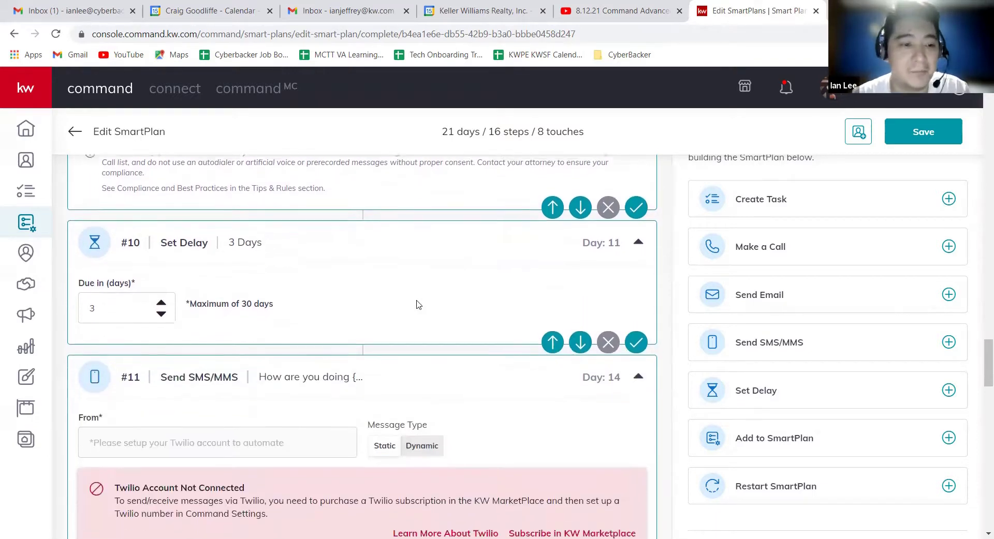
{"action": "scroll", "coordinate": [420, 307], "scroll_direction": "down", "scroll_amount": 4}
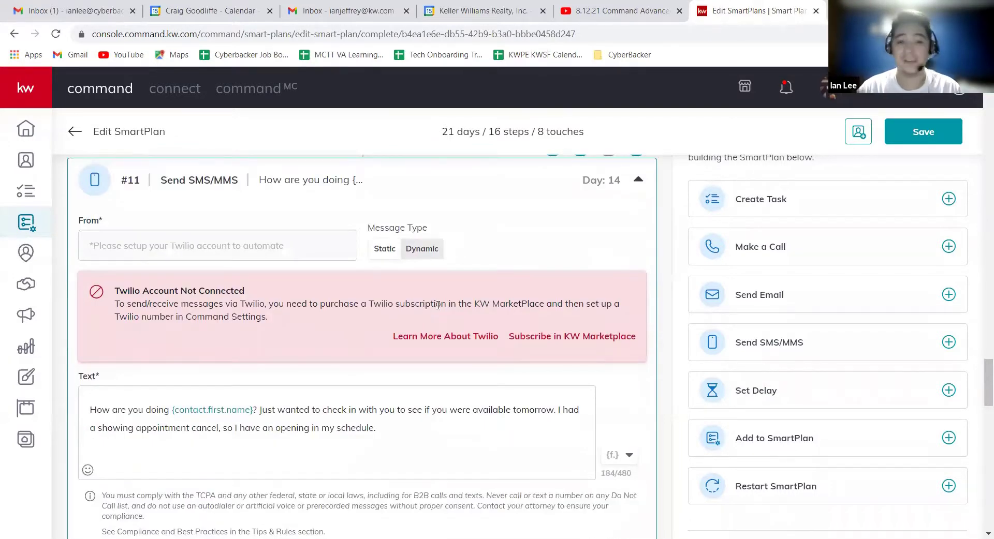
{"action": "scroll", "coordinate": [438, 307], "scroll_direction": "down", "scroll_amount": 1}
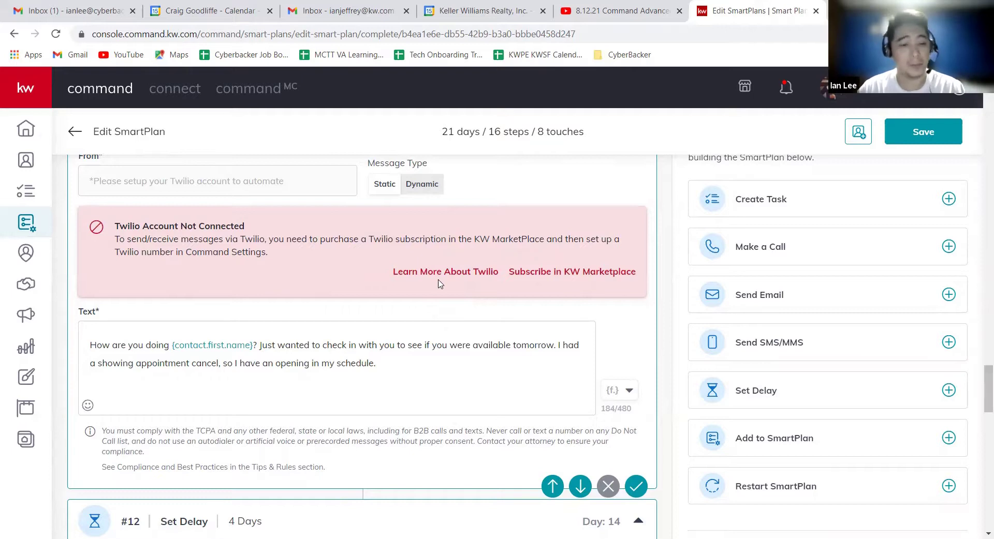
{"action": "scroll", "coordinate": [439, 283], "scroll_direction": "down", "scroll_amount": 7}
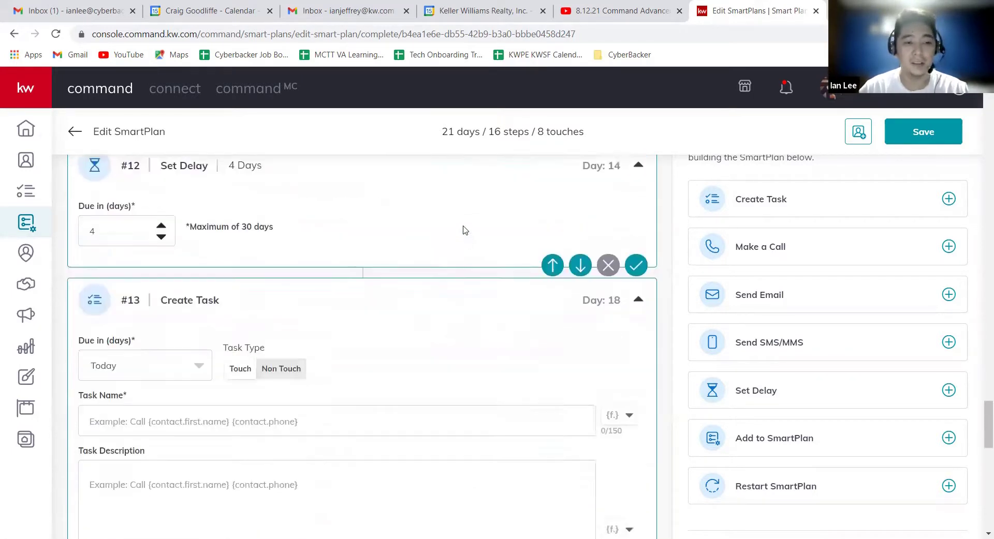
{"action": "scroll", "coordinate": [465, 230], "scroll_direction": "down", "scroll_amount": 3}
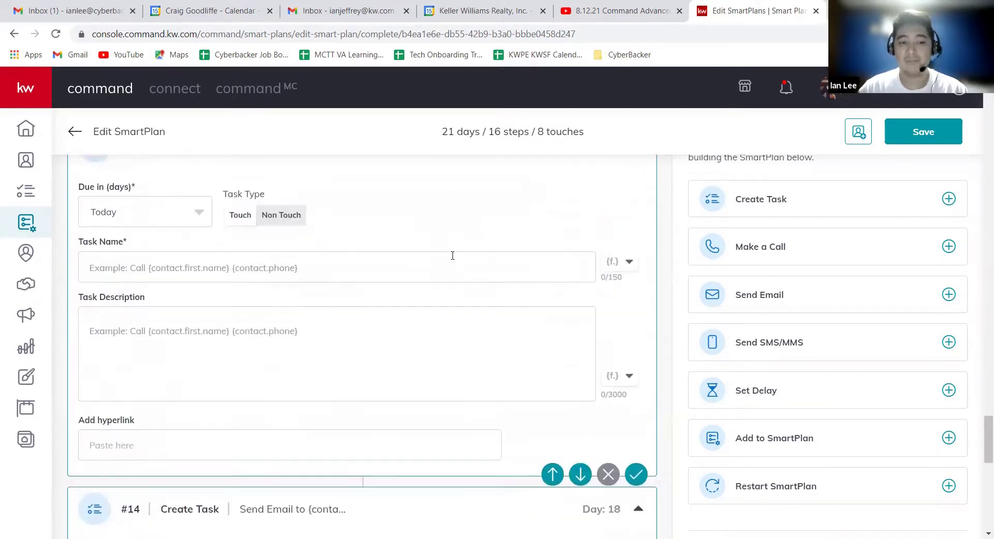
{"action": "scroll", "coordinate": [453, 255], "scroll_direction": "down", "scroll_amount": 1}
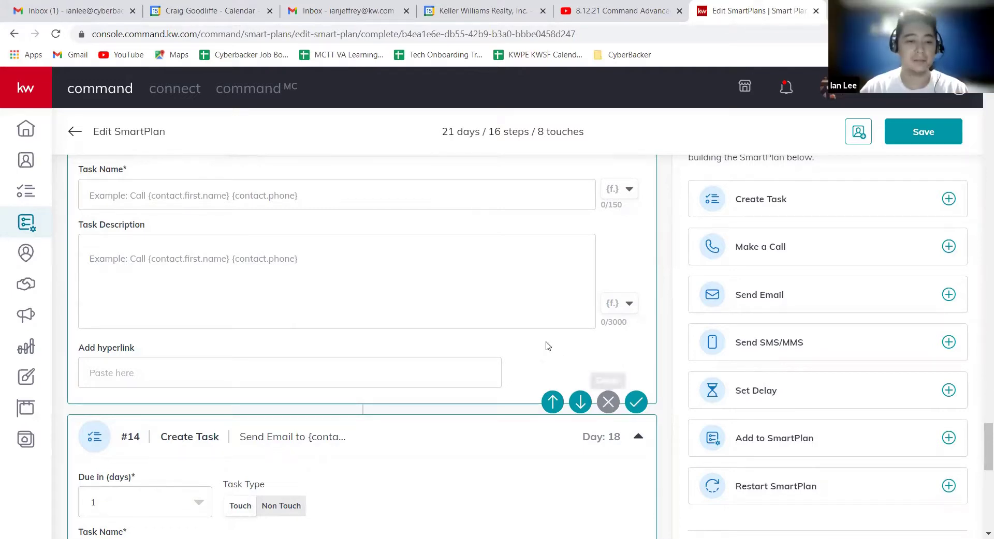
{"action": "scroll", "coordinate": [543, 311], "scroll_direction": "down", "scroll_amount": 3}
{"action": "scroll", "coordinate": [433, 357], "scroll_direction": "down", "scroll_amount": 1}
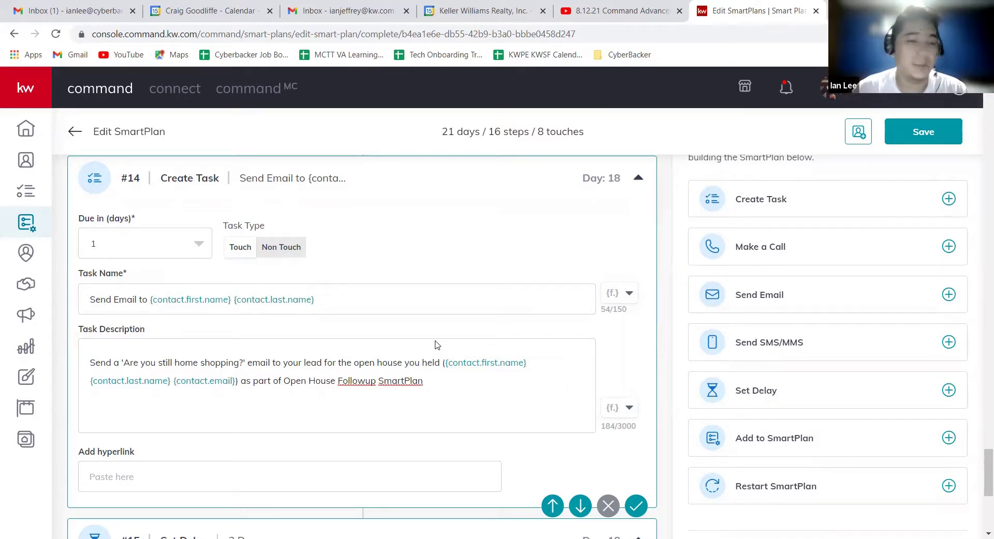
{"action": "scroll", "coordinate": [389, 342], "scroll_direction": "down", "scroll_amount": 3}
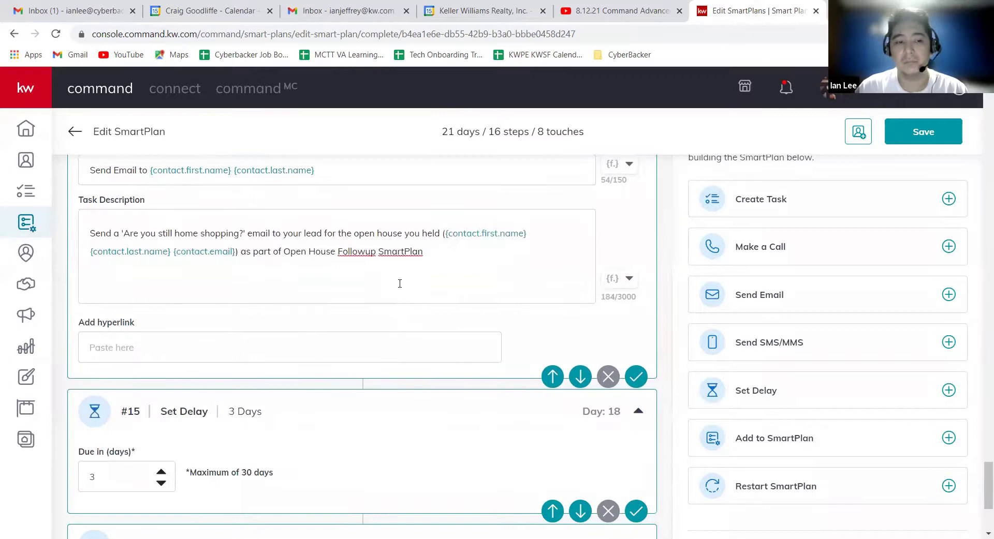
{"action": "scroll", "coordinate": [401, 274], "scroll_direction": "up", "scroll_amount": 1}
{"action": "scroll", "coordinate": [406, 300], "scroll_direction": "down", "scroll_amount": 5}
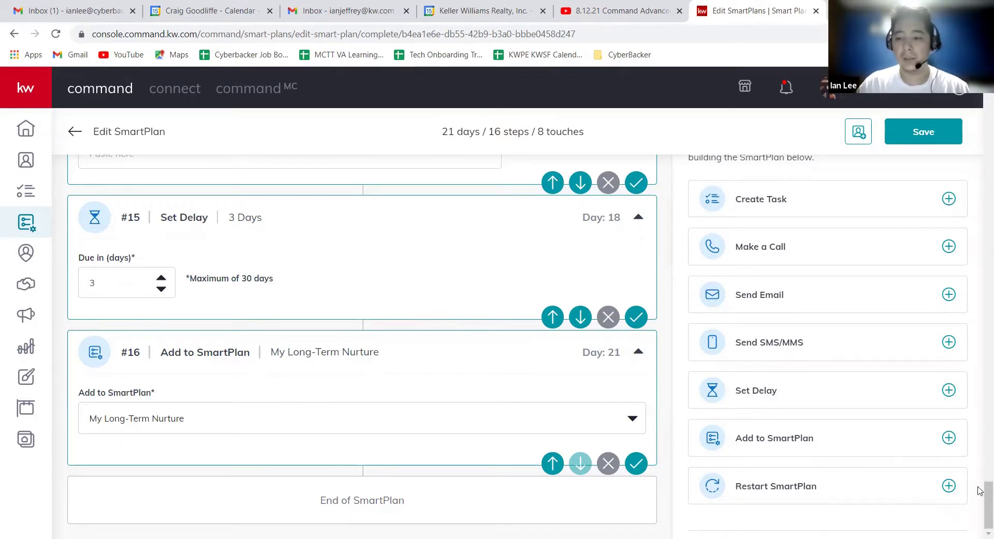
Try to add a trigger event to the plan with category Contacts, event Contact Tag and the tag lead
{"action": "left_click_drag", "start_coordinate": [980, 499], "coordinate": [971, 99]}
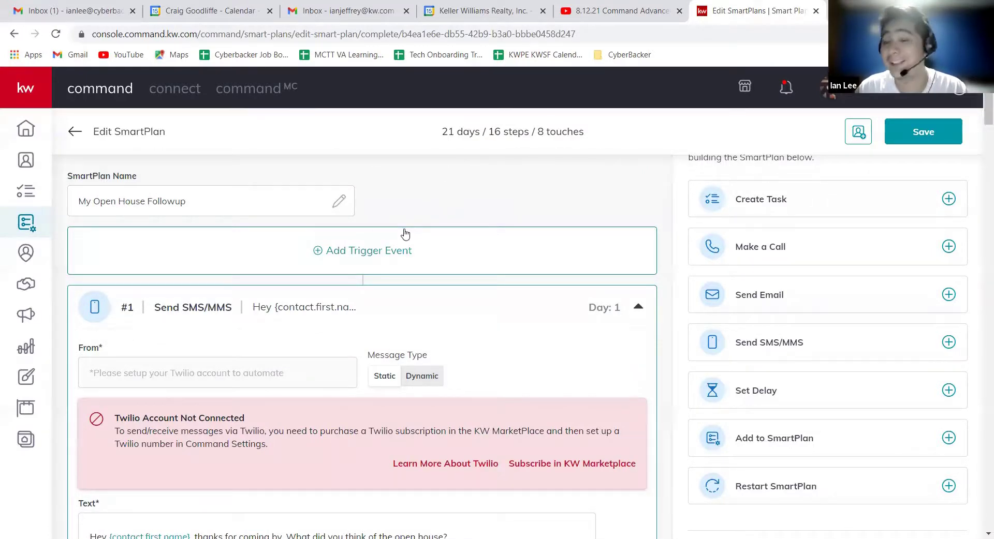
{"action": "left_click", "coordinate": [439, 246]}
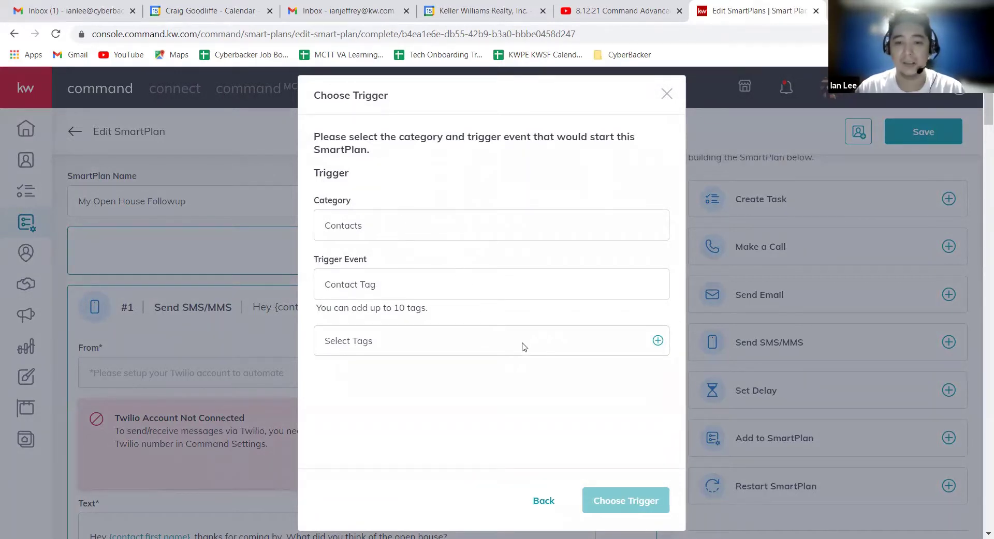
{"action": "left_click", "coordinate": [658, 341]}
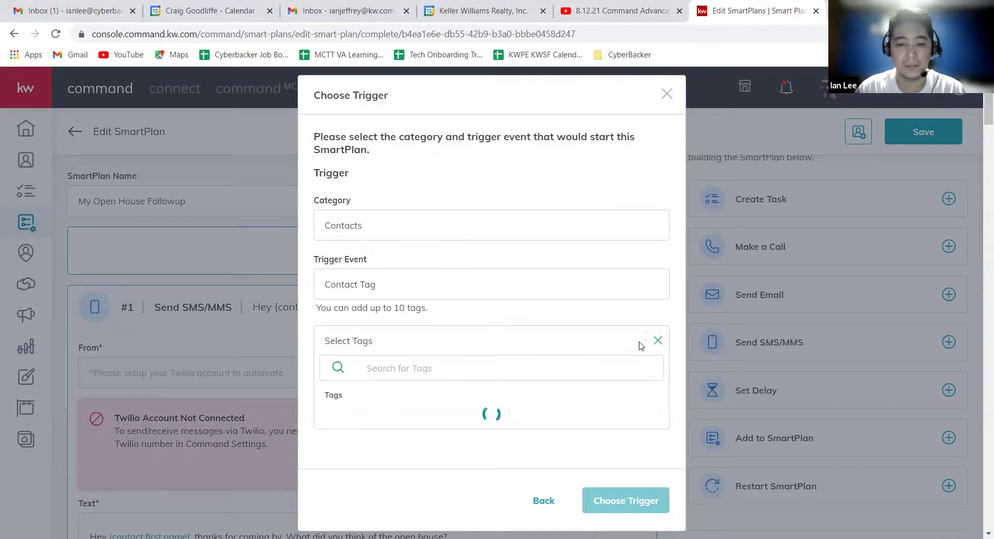
{"action": "scroll", "coordinate": [628, 202], "scroll_direction": "down", "scroll_amount": 3}
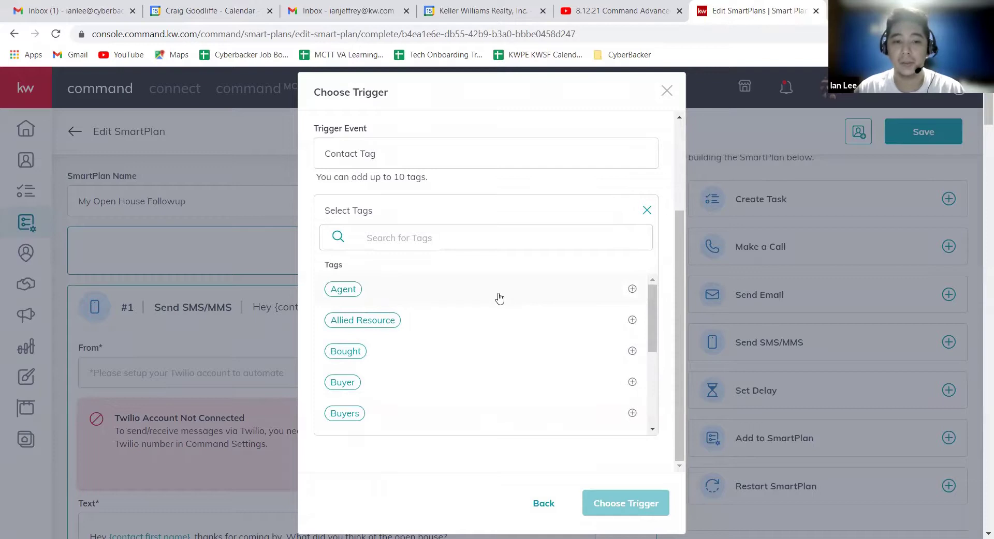
{"action": "scroll", "coordinate": [498, 299], "scroll_direction": "down", "scroll_amount": 3}
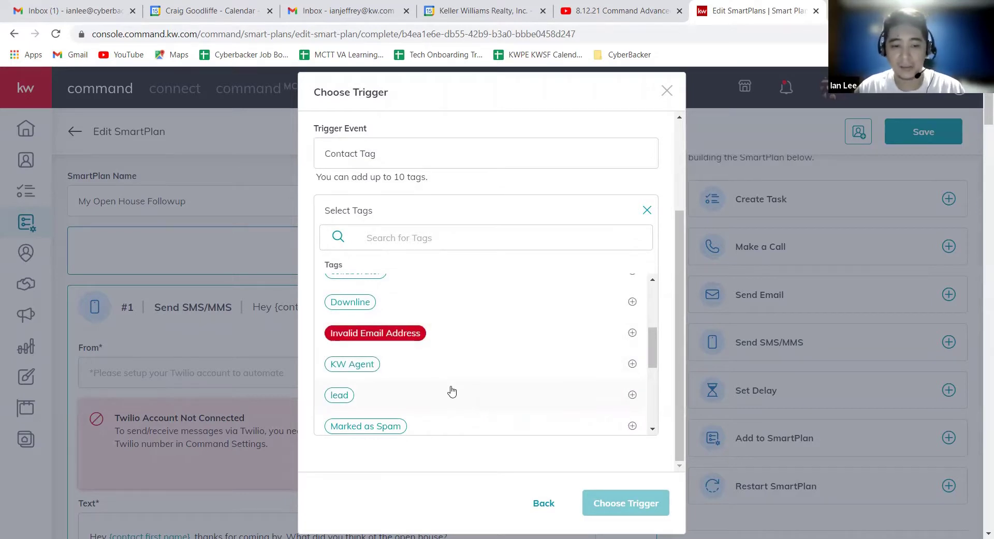
{"action": "left_click", "coordinate": [439, 402]}
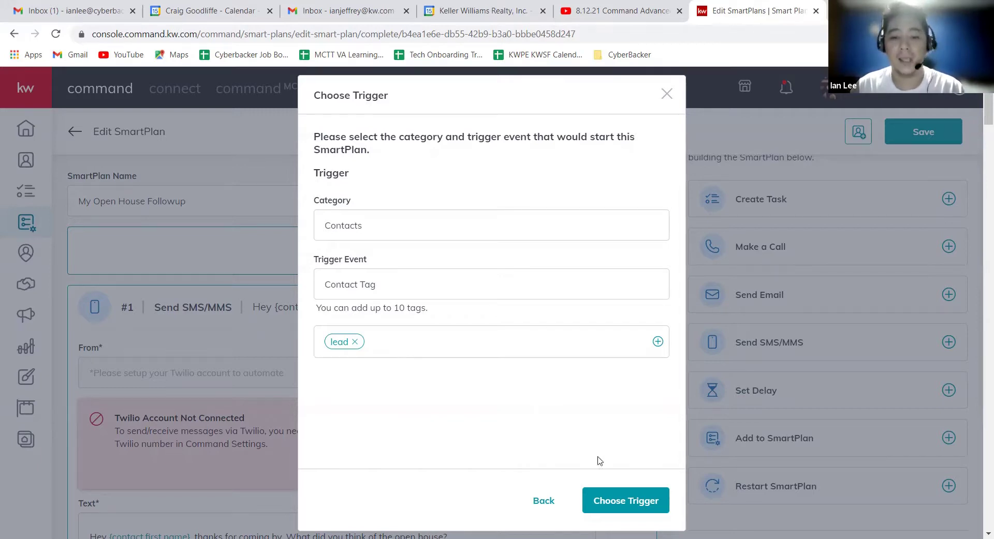
{"action": "left_click", "coordinate": [626, 501]}
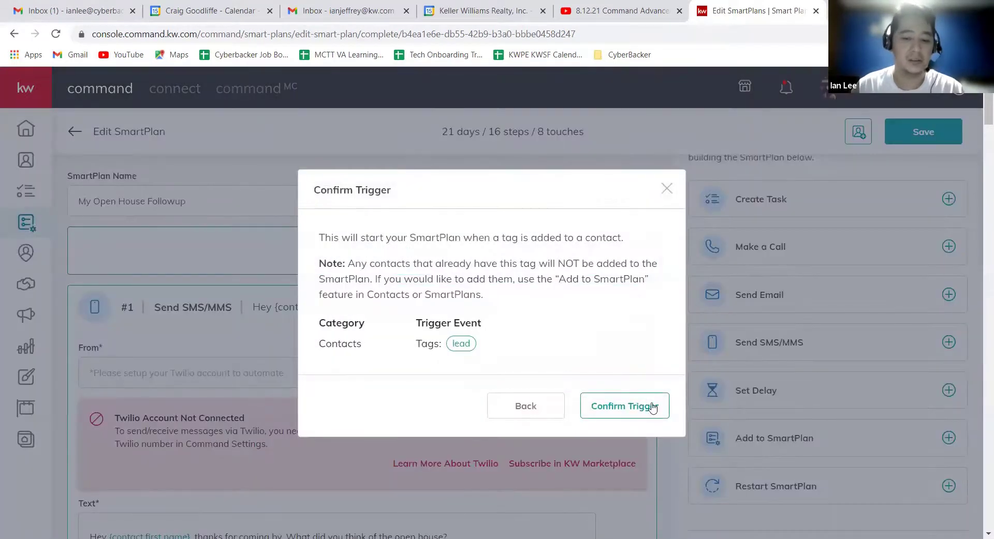
{"action": "left_click", "coordinate": [666, 189]}
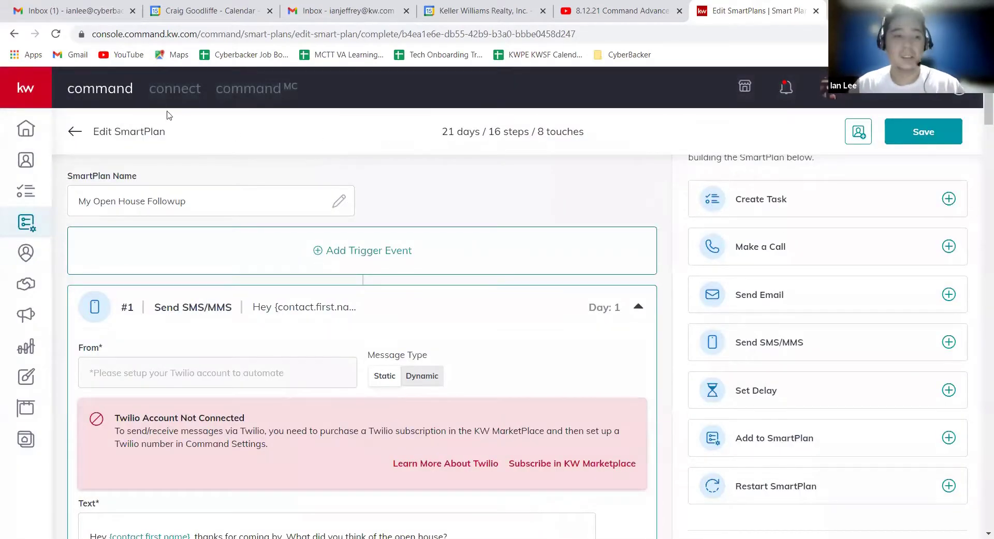
Leave the plan editor without saving and open the client selection for the My Open House Followup plan
{"action": "left_click", "coordinate": [76, 131]}
{"action": "left_click", "coordinate": [597, 357]}
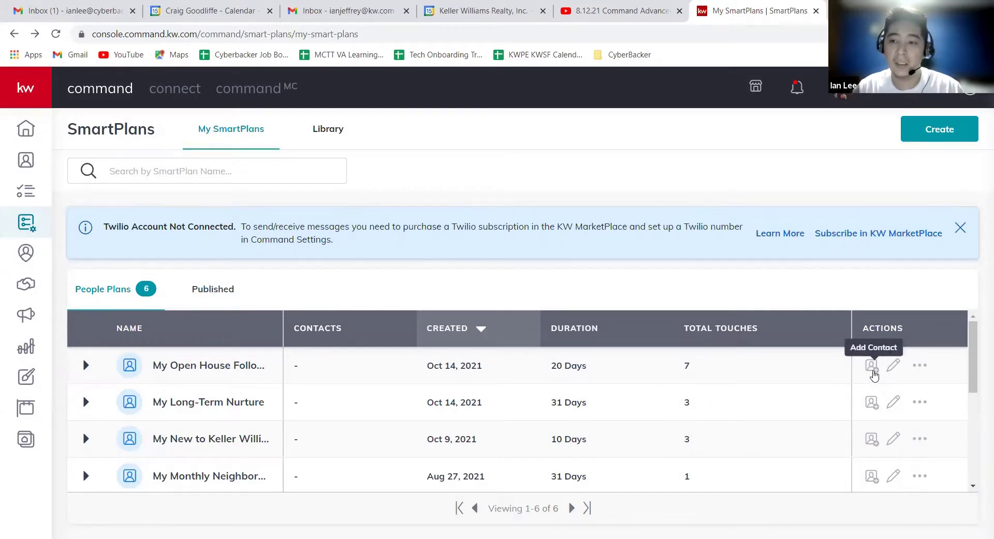
{"action": "left_click", "coordinate": [873, 373]}
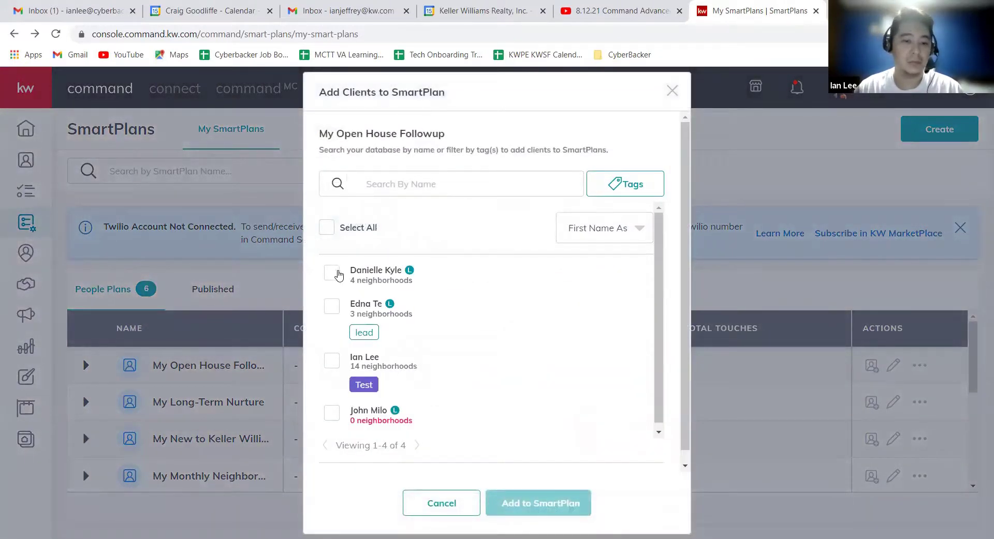
Select all four listed contacts as clients for the My Open House Followup plan
{"action": "left_click", "coordinate": [331, 273]}
{"action": "left_click", "coordinate": [332, 327]}
{"action": "left_click", "coordinate": [332, 382]}
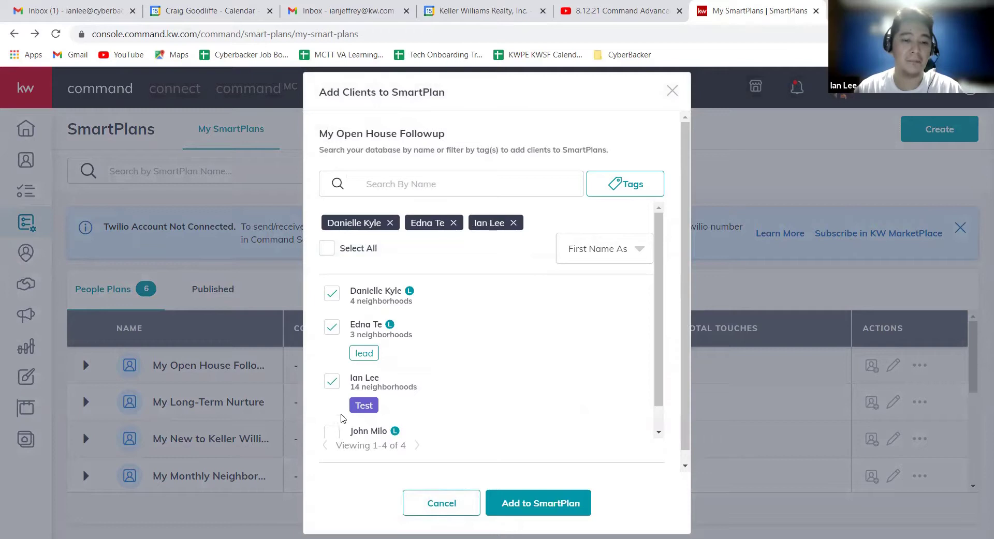
{"action": "left_click", "coordinate": [332, 434]}
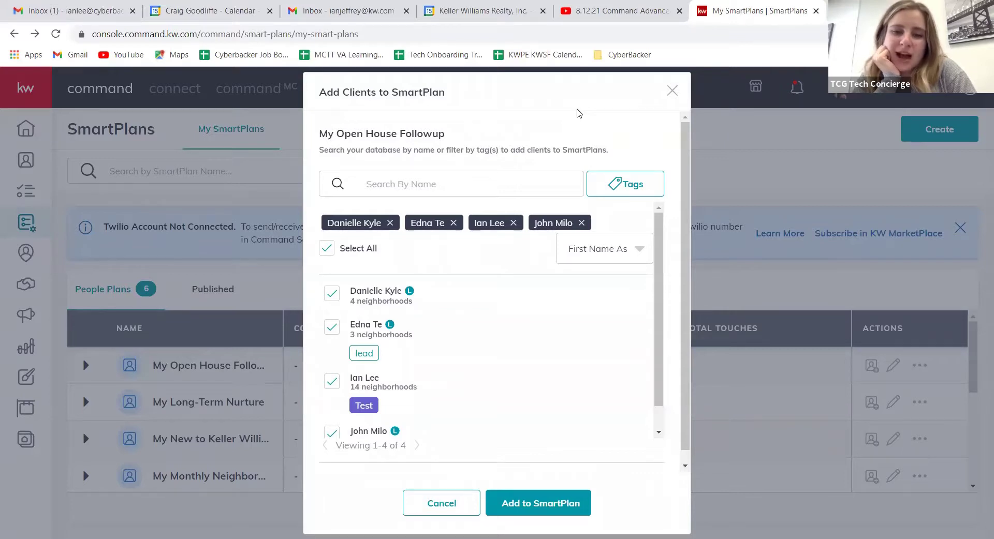
Look through the tag filter options for the My Open House Followup clients, closing the selection without adding anyone
{"action": "left_click", "coordinate": [622, 185]}
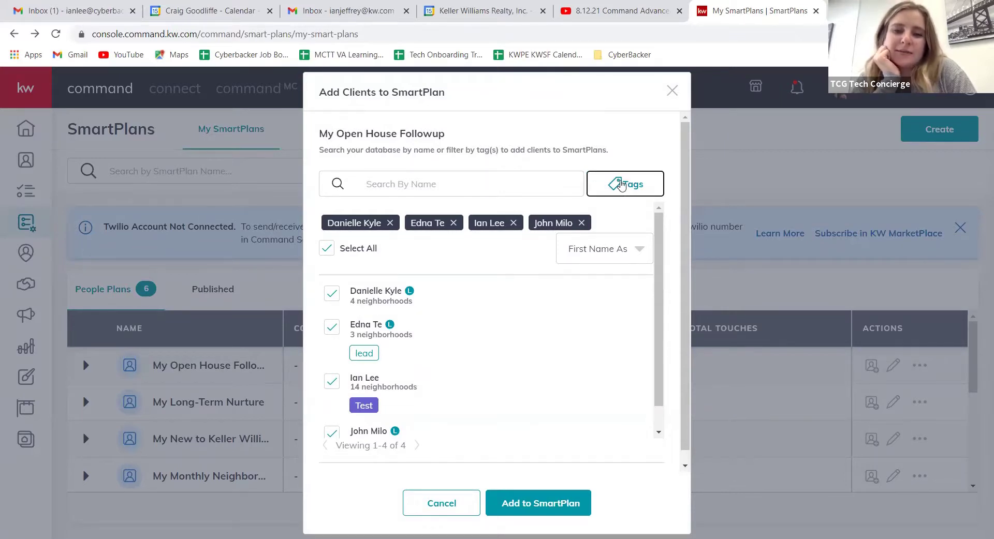
{"action": "scroll", "coordinate": [636, 258], "scroll_direction": "down", "scroll_amount": 2}
{"action": "scroll", "coordinate": [635, 261], "scroll_direction": "down", "scroll_amount": 2}
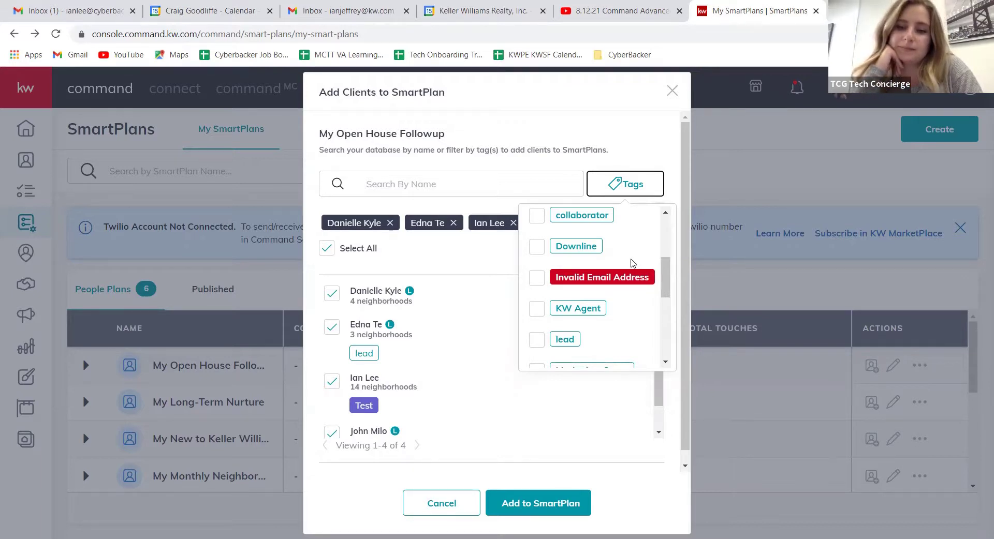
{"action": "left_click", "coordinate": [597, 136]}
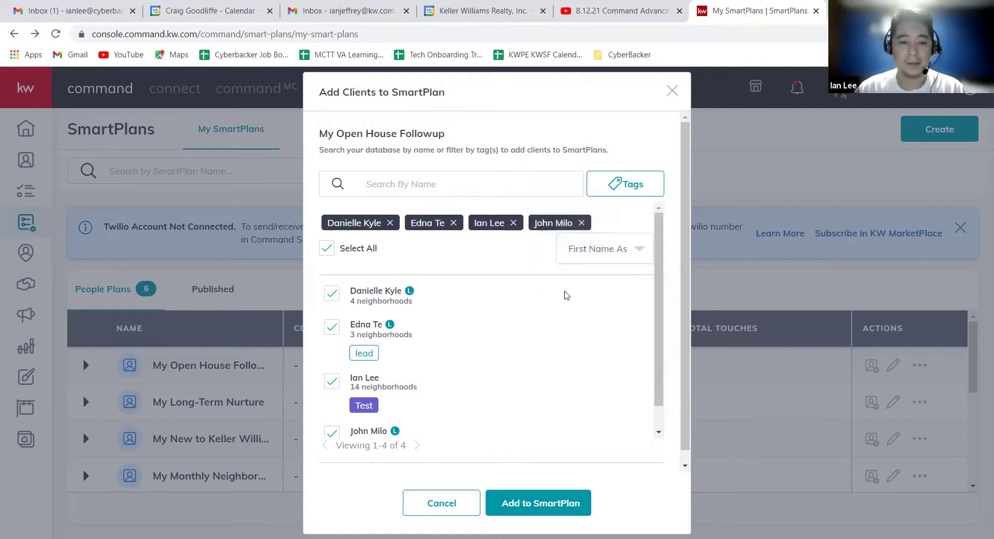
{"action": "scroll", "coordinate": [590, 373], "scroll_direction": "down", "scroll_amount": 1}
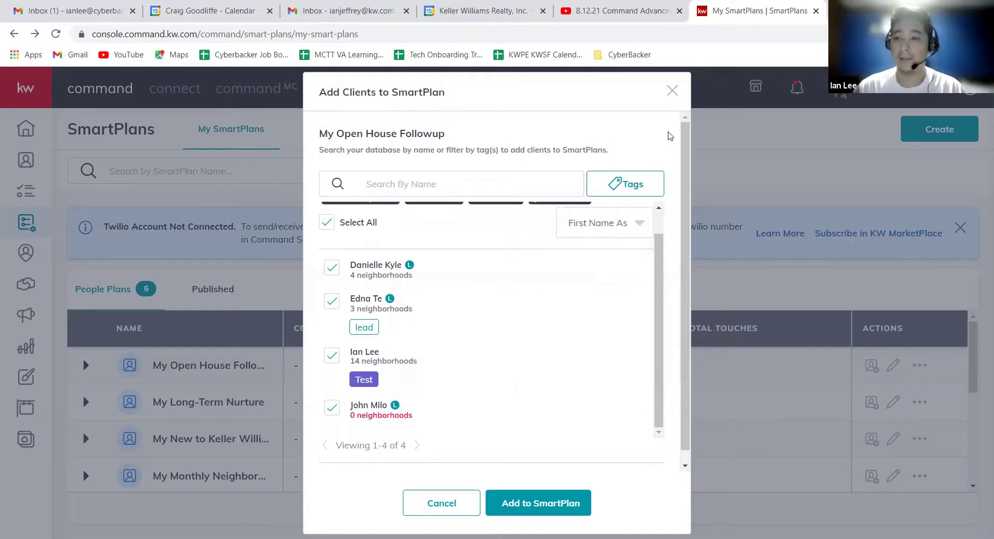
{"action": "left_click", "coordinate": [673, 92]}
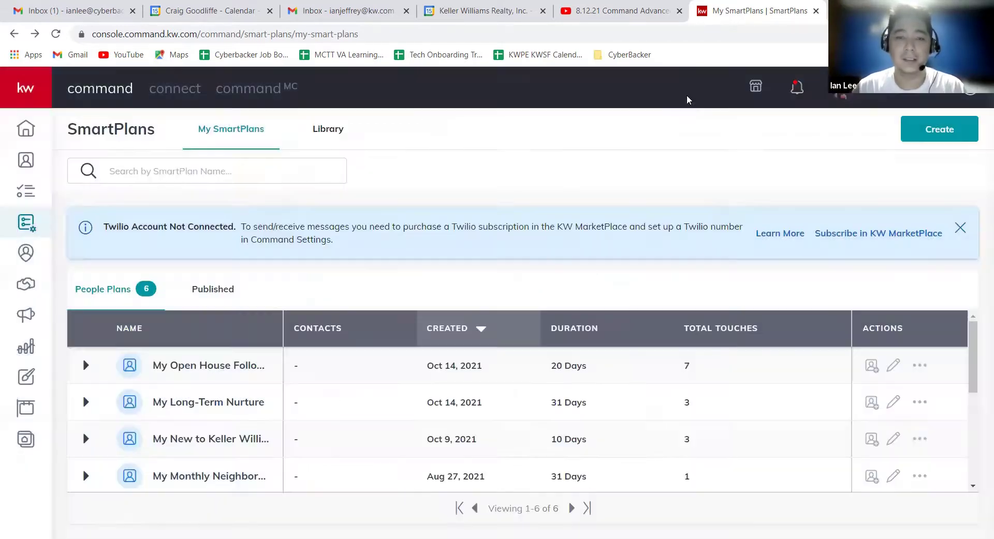
Open the contact tasks and review the past due, completed, archived and expired tasks
{"action": "left_click", "coordinate": [28, 194]}
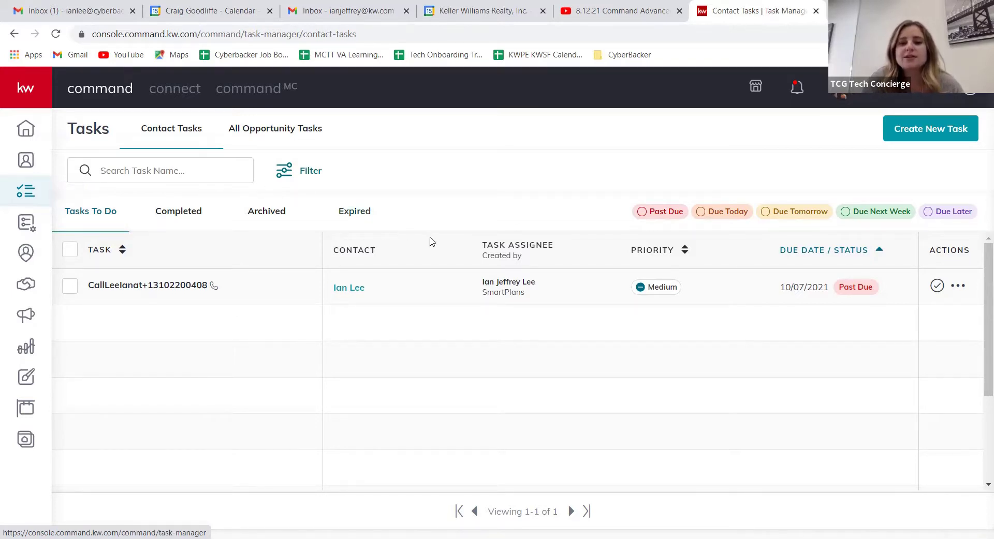
{"action": "left_click", "coordinate": [642, 216]}
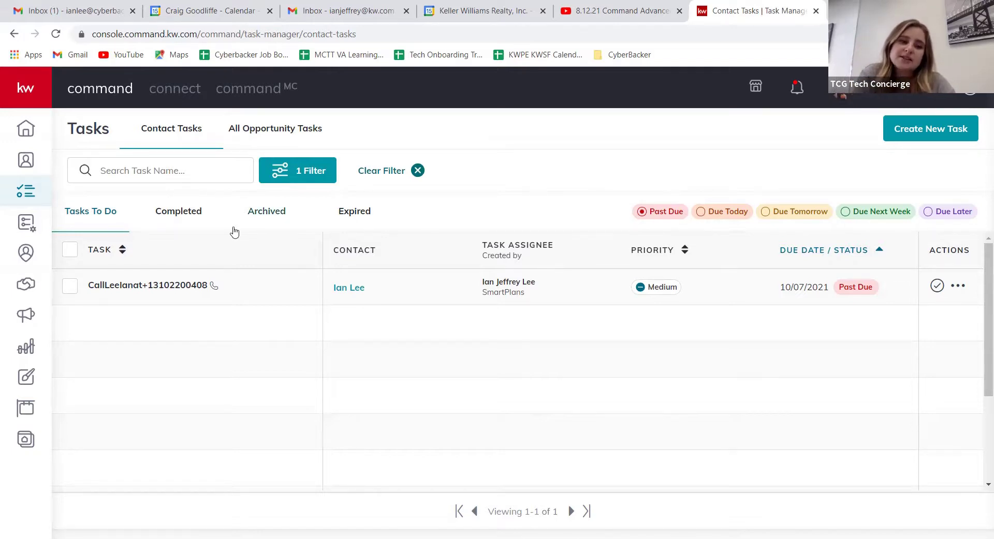
{"action": "left_click", "coordinate": [184, 217]}
{"action": "left_click", "coordinate": [273, 215]}
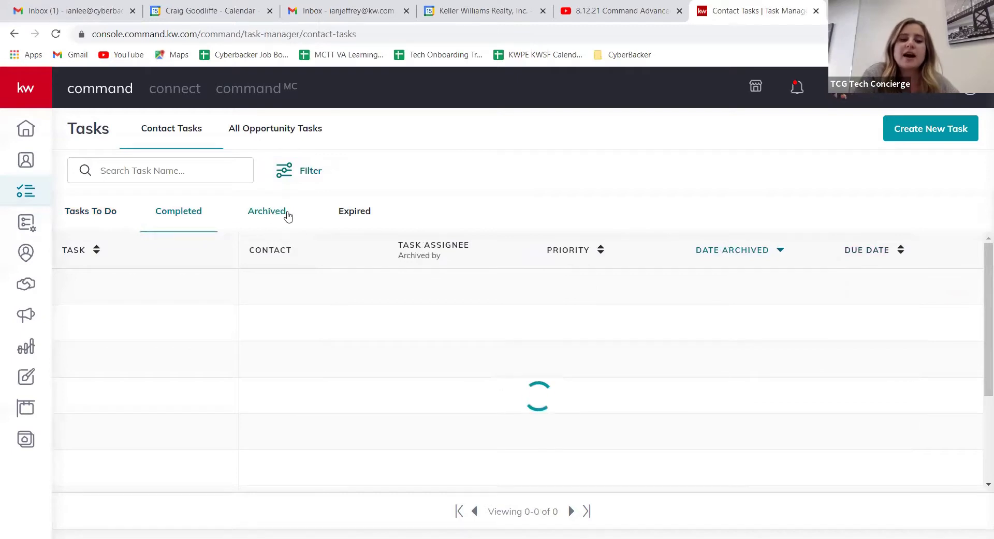
{"action": "left_click", "coordinate": [354, 216]}
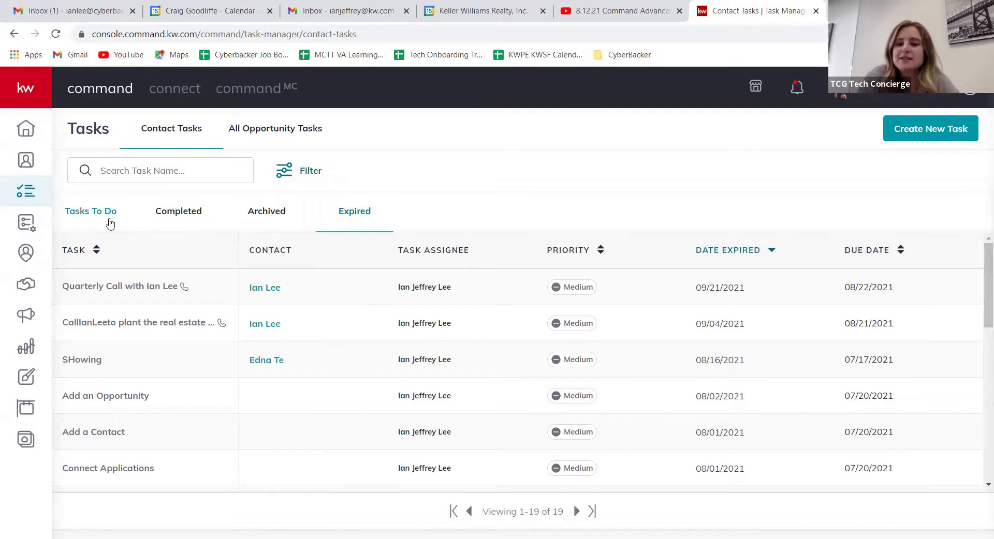
{"action": "left_click_drag", "start_coordinate": [110, 222], "coordinate": [438, 216]}
{"action": "left_click", "coordinate": [448, 203]}
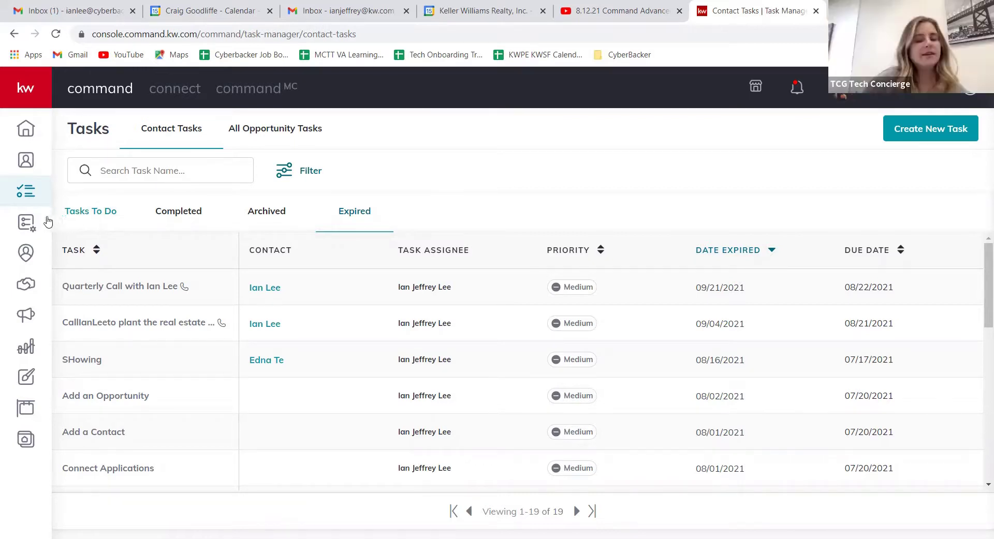
Return to SmartPlans and select all listed contacts as clients for the My Open House Followup plan
{"action": "left_click", "coordinate": [27, 224]}
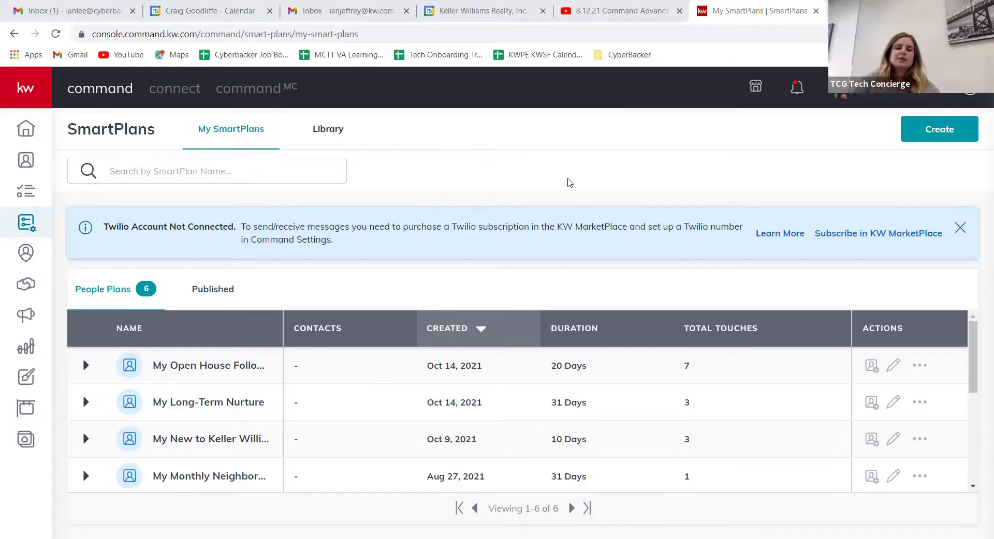
{"action": "left_click", "coordinate": [871, 366]}
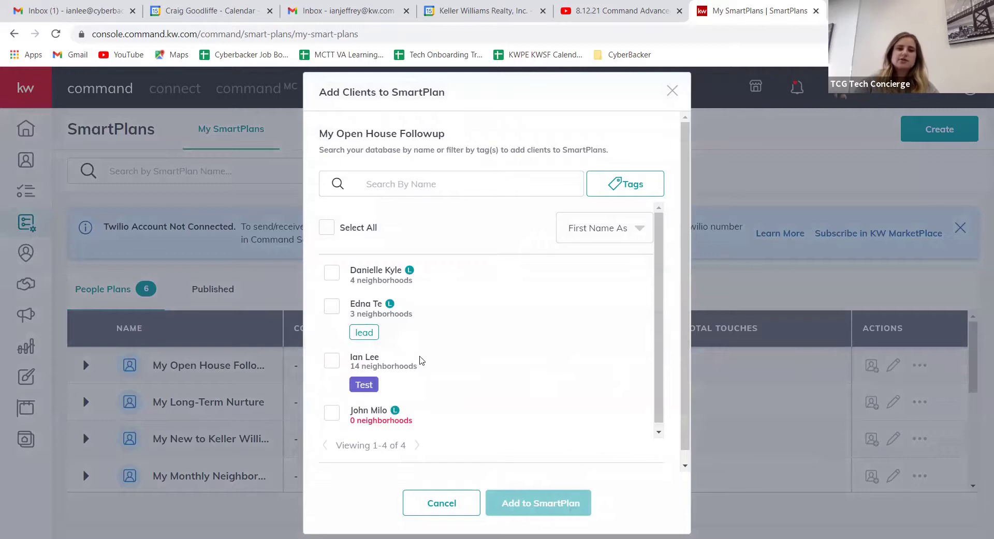
{"action": "scroll", "coordinate": [421, 361], "scroll_direction": "down", "scroll_amount": 1}
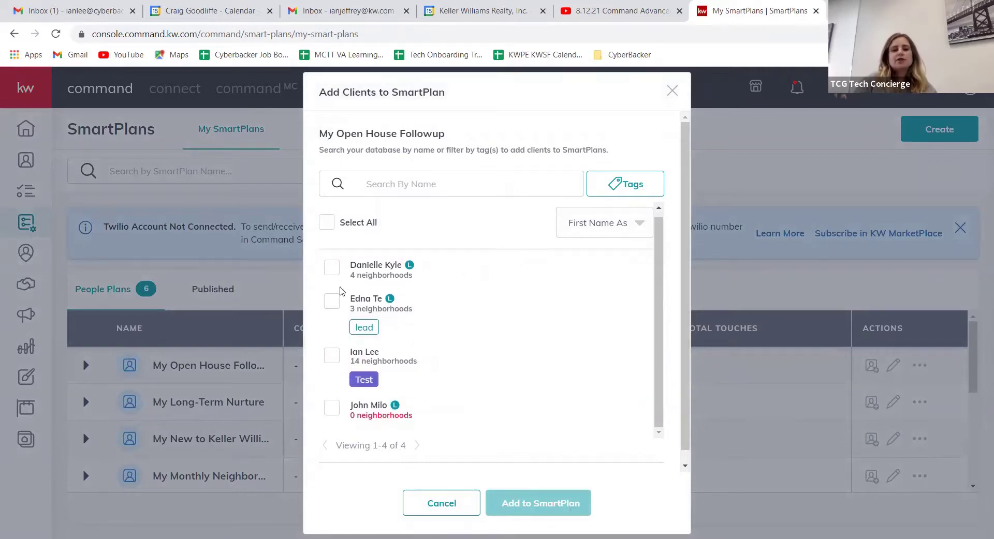
{"action": "left_click", "coordinate": [326, 224]}
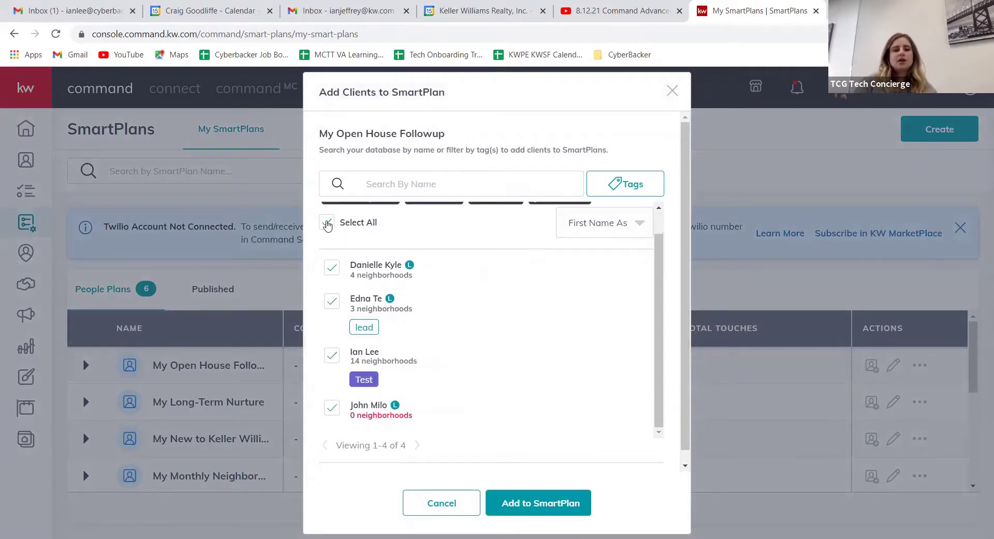
{"action": "scroll", "coordinate": [413, 334], "scroll_direction": "down", "scroll_amount": 1}
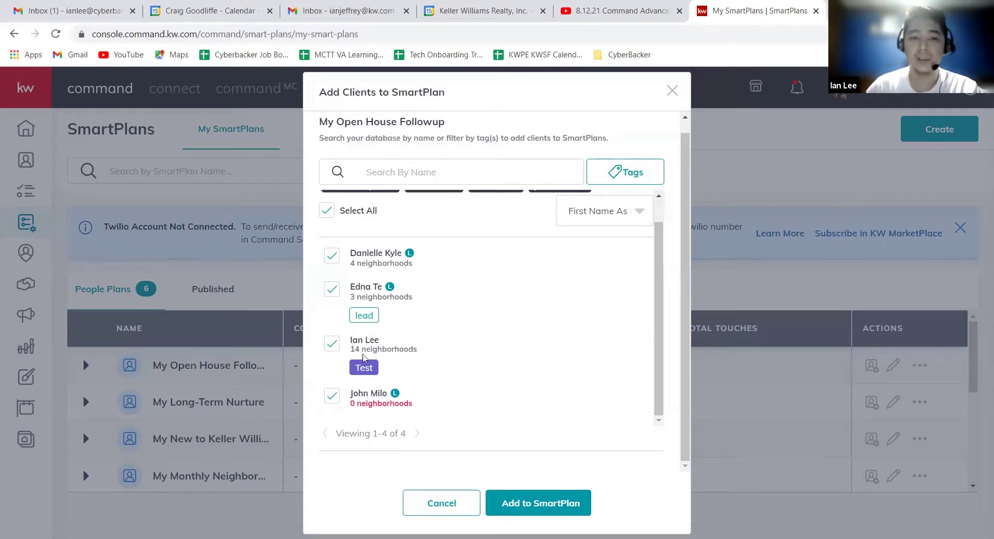
Deselect all clients and check the available tag filters, cancelling without adding anyone to the plan
{"action": "left_click", "coordinate": [330, 209]}
{"action": "left_click", "coordinate": [624, 168]}
{"action": "scroll", "coordinate": [608, 261], "scroll_direction": "down", "scroll_amount": 5}
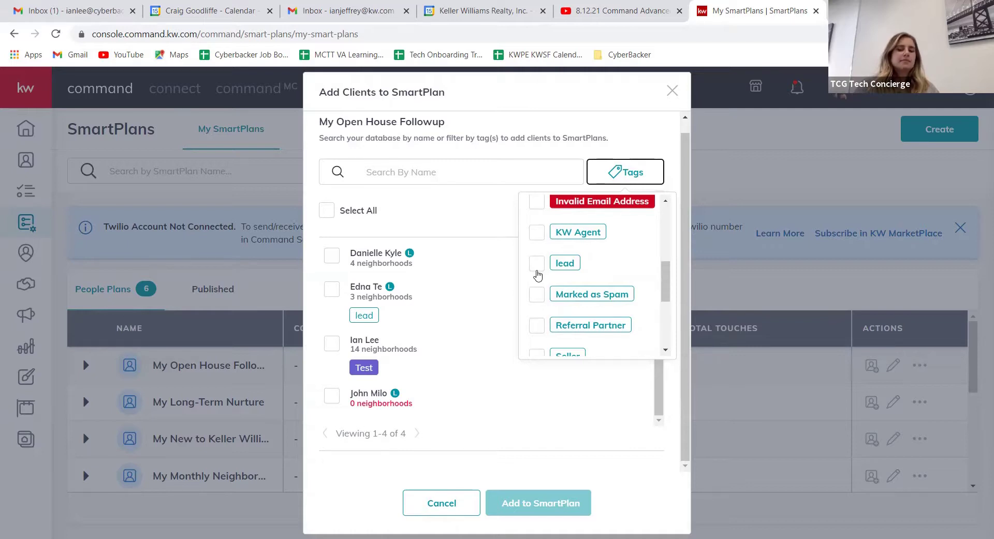
{"action": "left_click", "coordinate": [621, 115]}
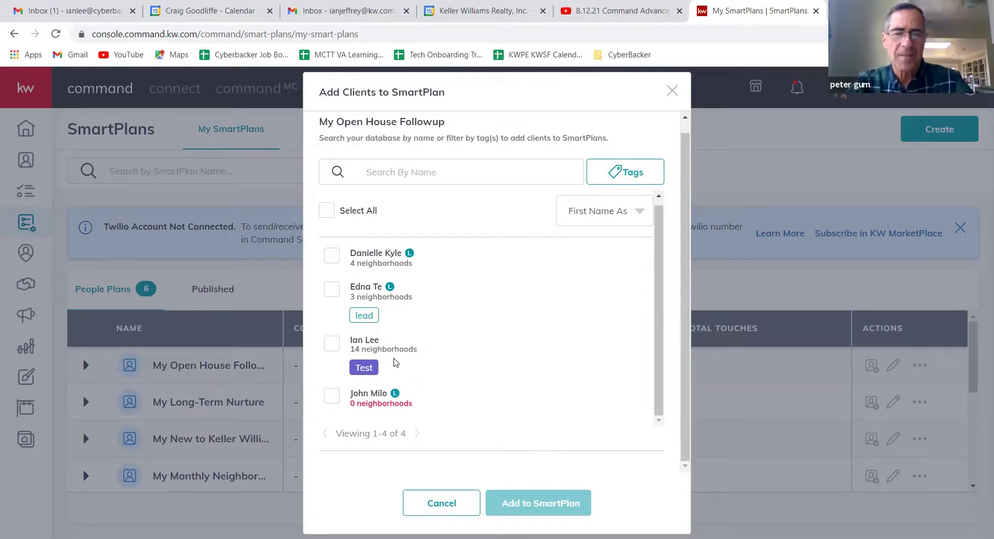
{"action": "left_click", "coordinate": [441, 503]}
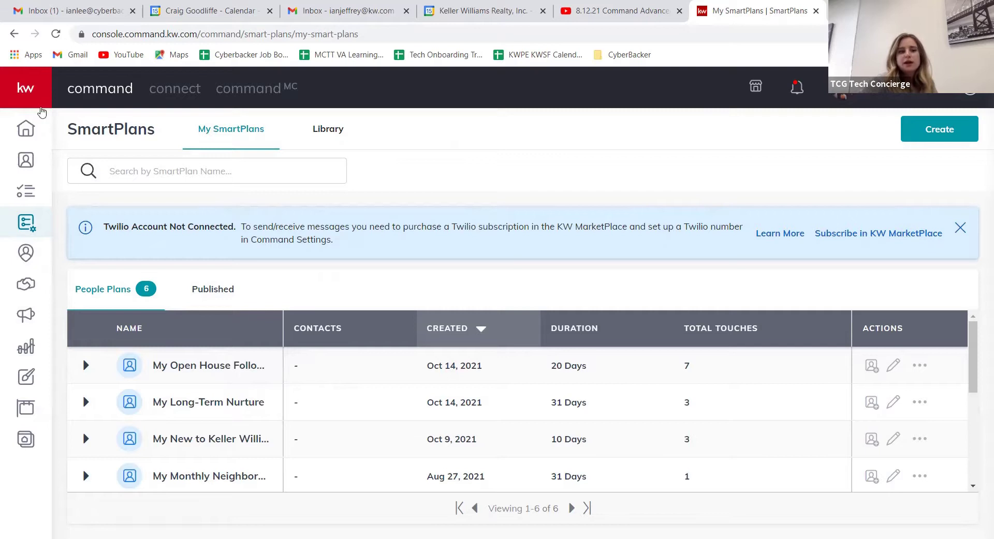
Open the contacts list and check how many contacts can be shown per page
{"action": "left_click", "coordinate": [24, 159]}
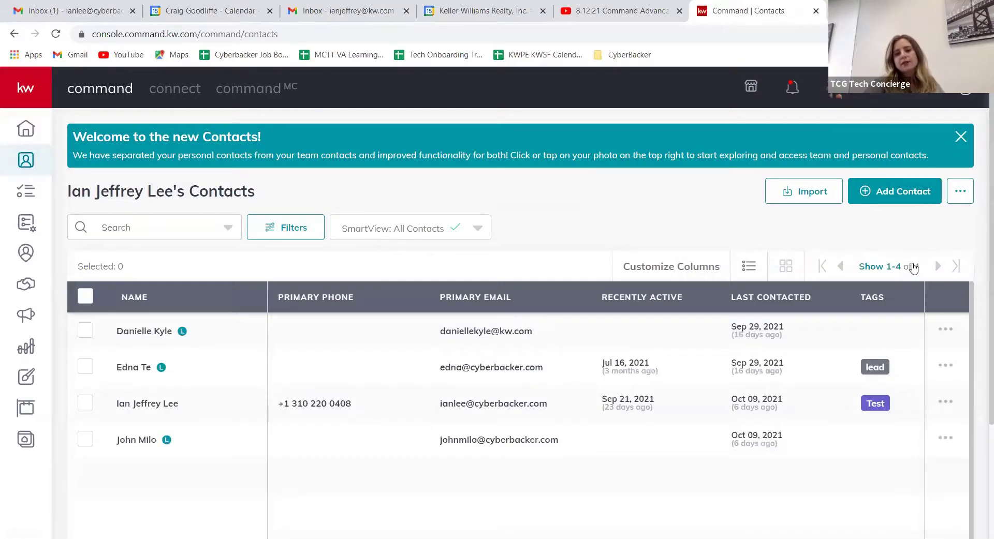
{"action": "left_click", "coordinate": [891, 267]}
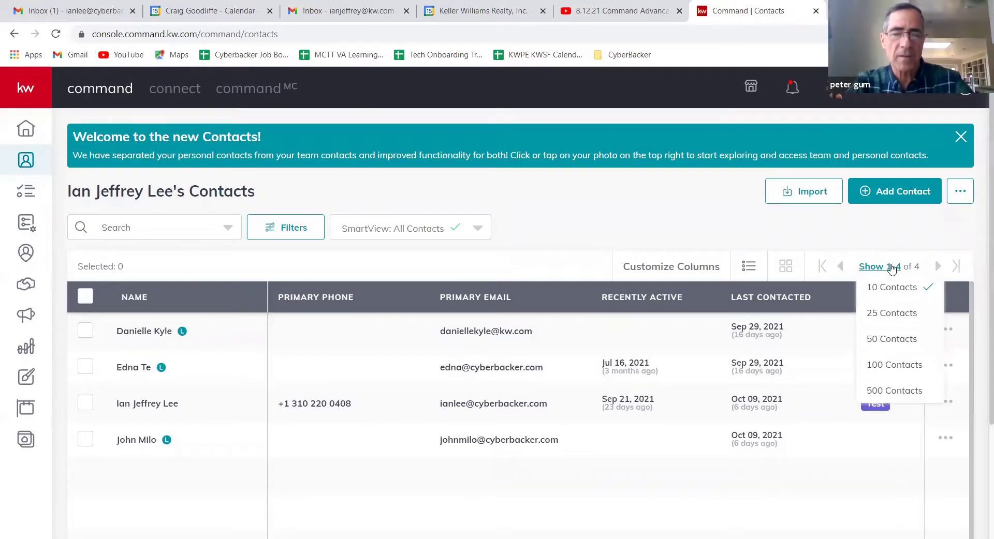
{"action": "left_click", "coordinate": [891, 269]}
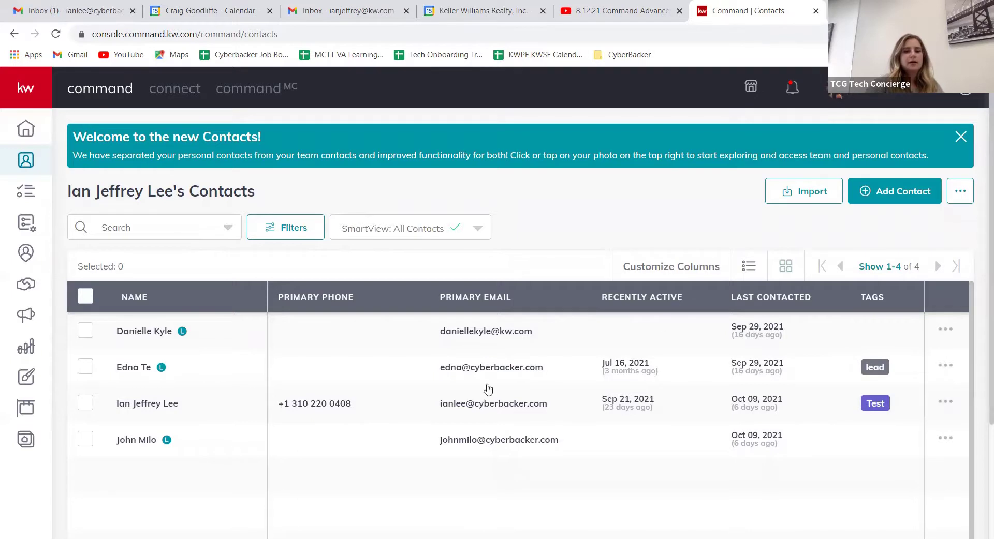
Select all contacts to locate the Add to SmartPlan bulk action, leaving it unused and clearing the selection
{"action": "left_click", "coordinate": [85, 296]}
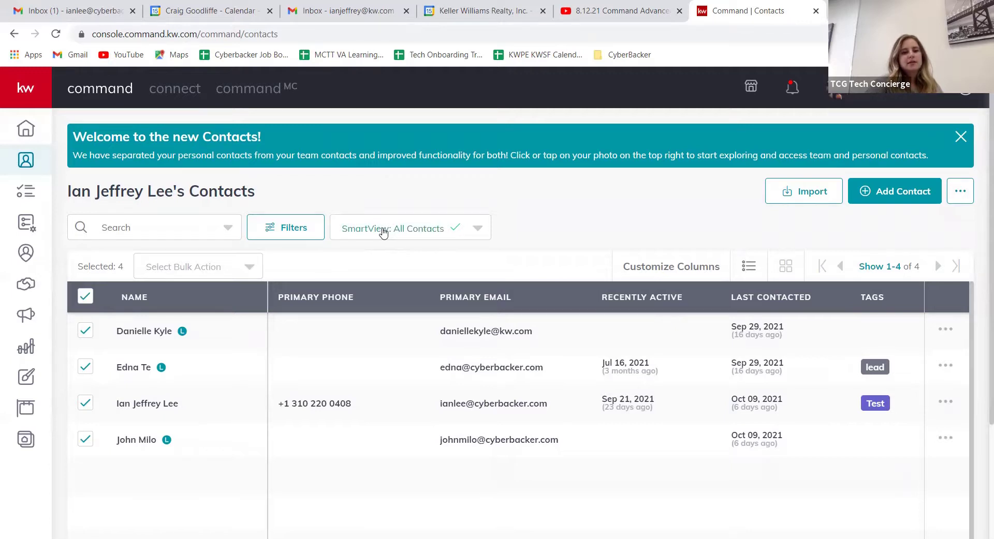
{"action": "left_click", "coordinate": [197, 270]}
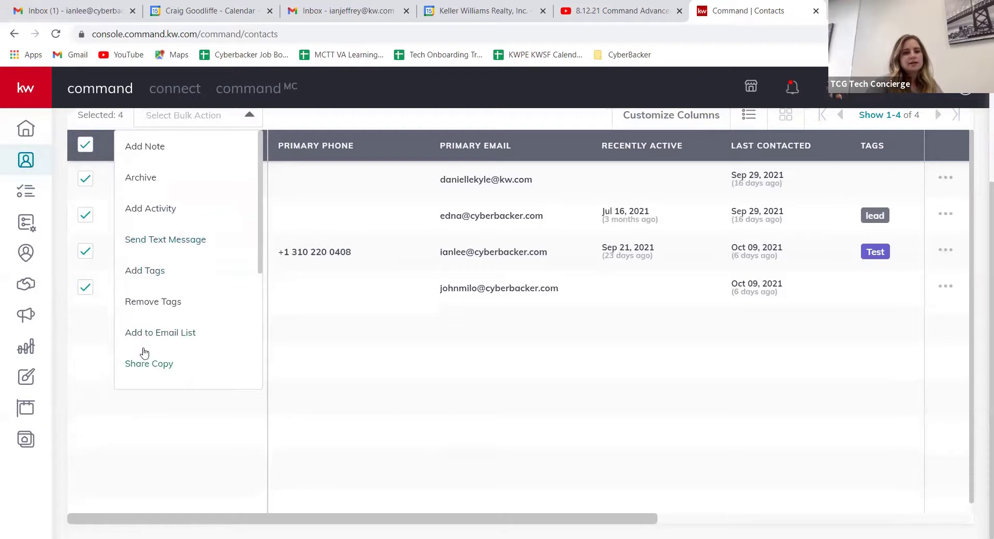
{"action": "scroll", "coordinate": [144, 353], "scroll_direction": "down", "scroll_amount": 3}
{"action": "scroll", "coordinate": [144, 353], "scroll_direction": "down", "scroll_amount": 5}
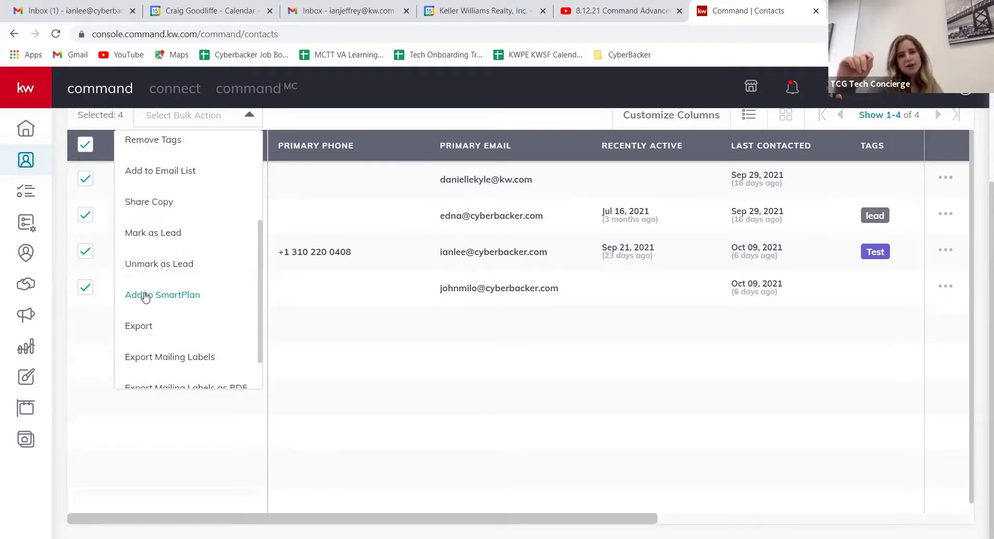
{"action": "left_click", "coordinate": [381, 115]}
{"action": "scroll", "coordinate": [277, 302], "scroll_direction": "up", "scroll_amount": 1}
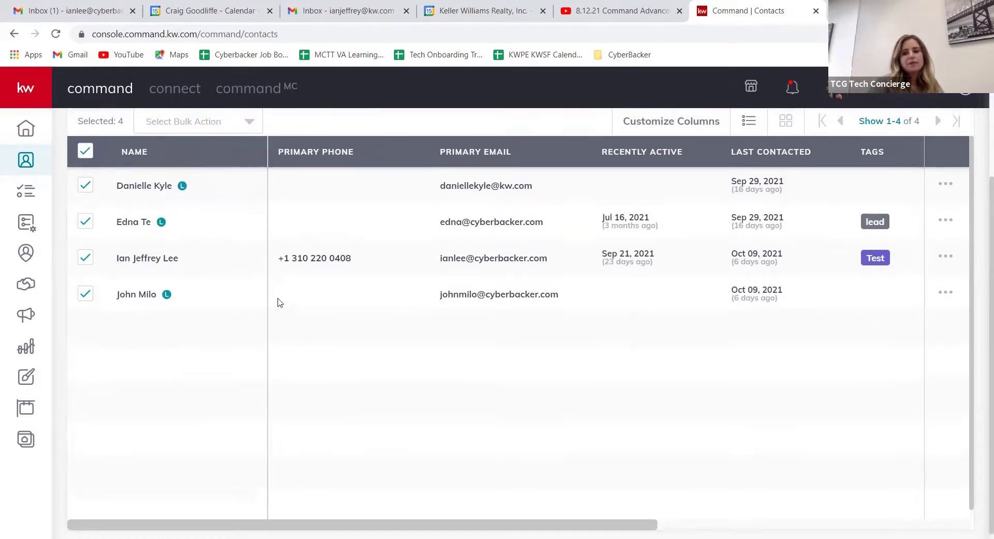
{"action": "scroll", "coordinate": [547, 312], "scroll_direction": "up", "scroll_amount": 3}
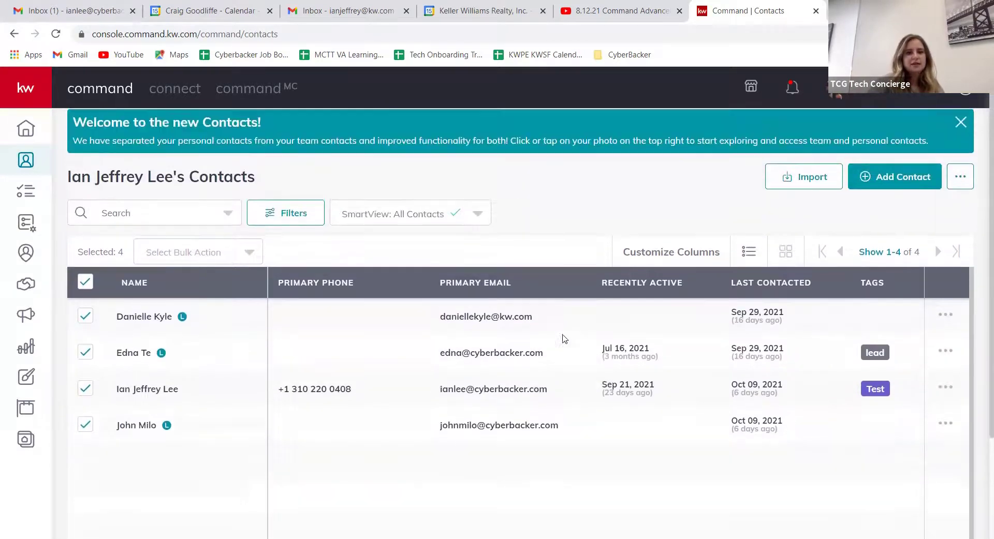
{"action": "left_click", "coordinate": [85, 296]}
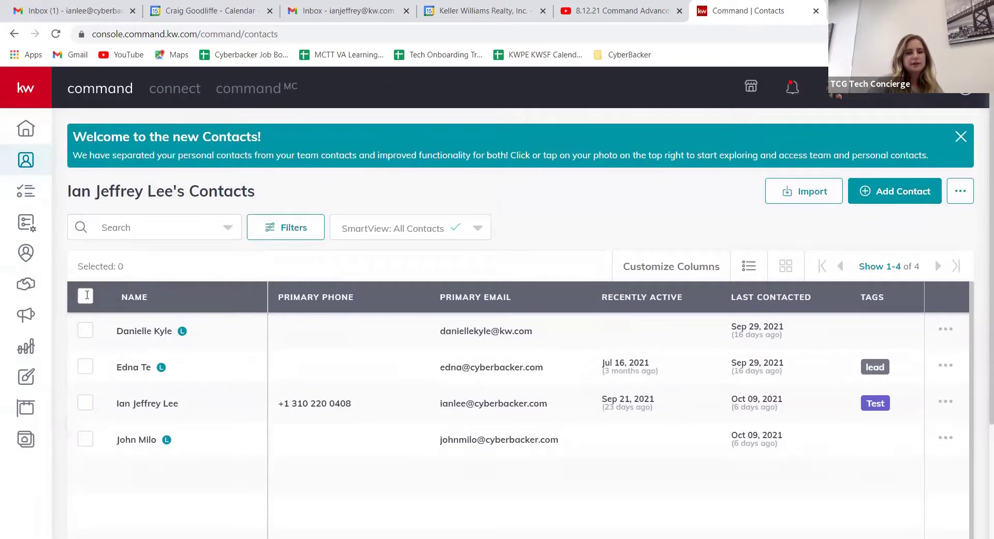
Set the contact list filter to the tag Agent
{"action": "left_click", "coordinate": [296, 229]}
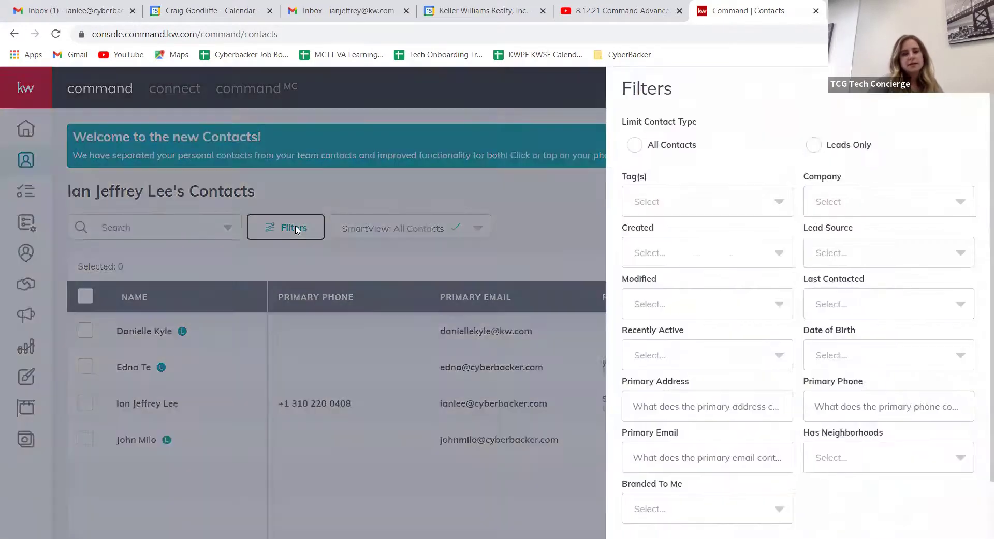
{"action": "left_click", "coordinate": [686, 201]}
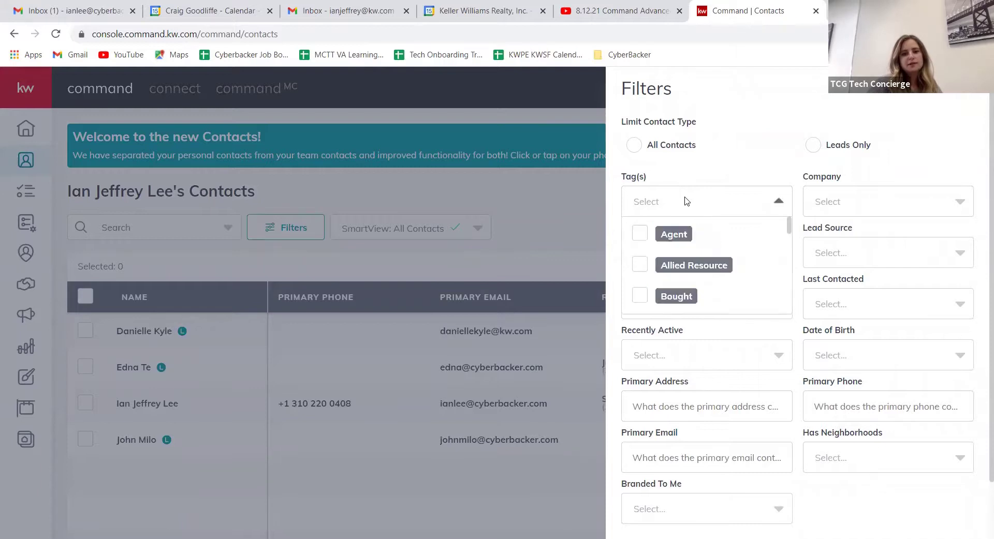
{"action": "left_click", "coordinate": [640, 236]}
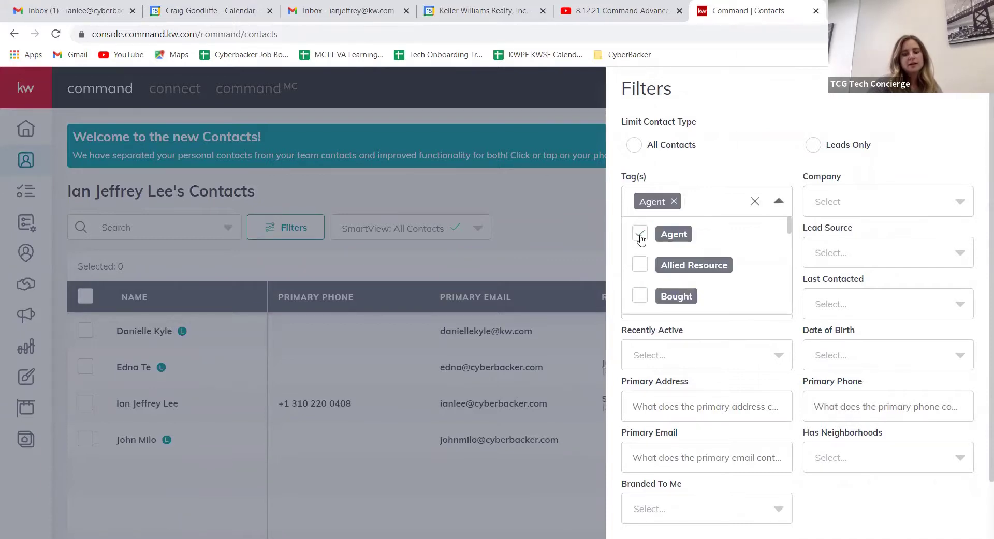
{"action": "left_click", "coordinate": [565, 204]}
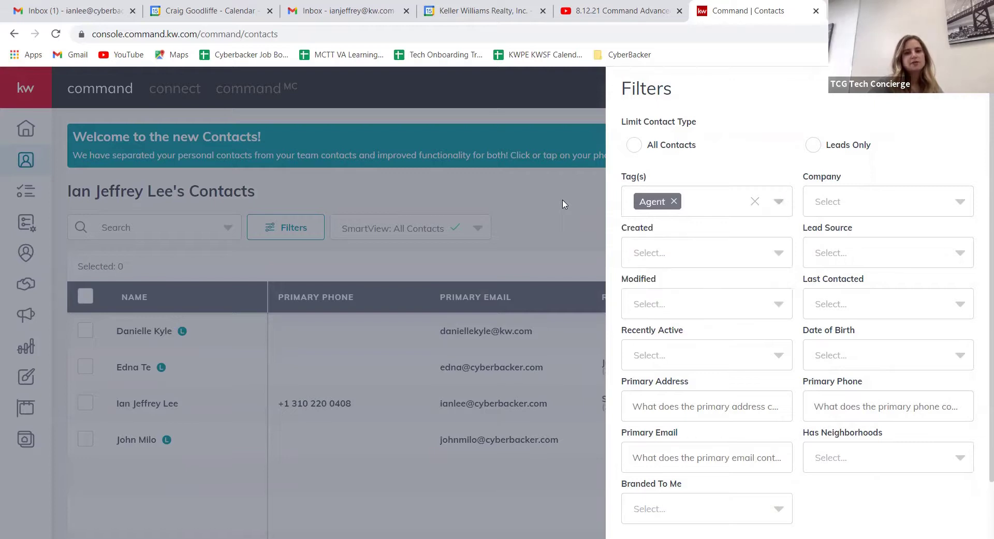